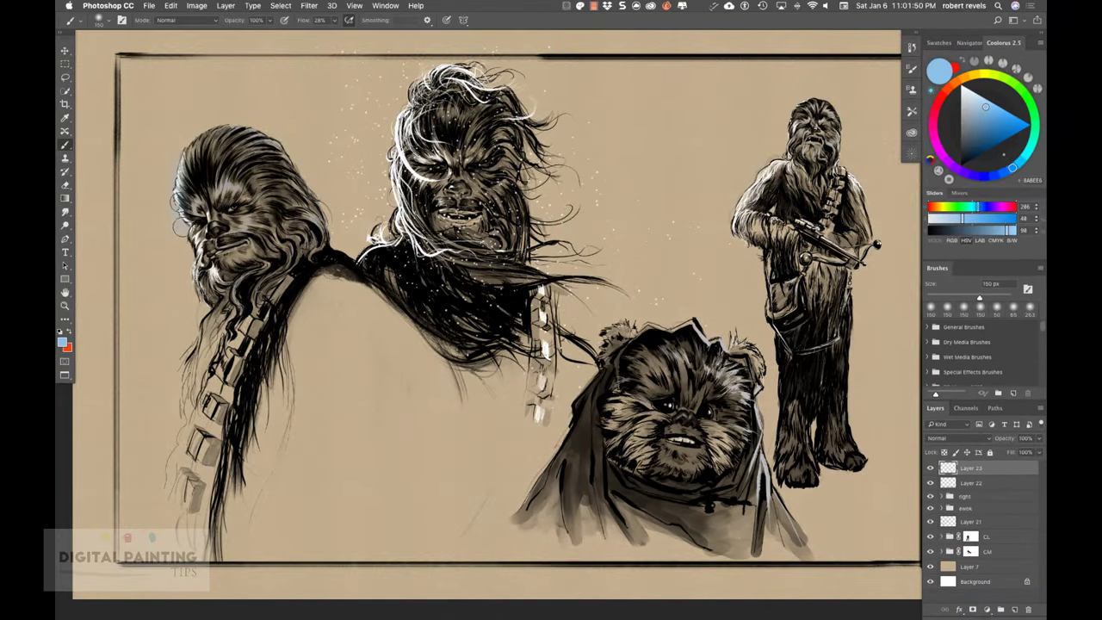
# Try painting a light blue glow down the front edge of the left Wookiee's face in Normal brush mode
pyautogui.moveTo(180, 226); pyautogui.dragTo(211, 303)
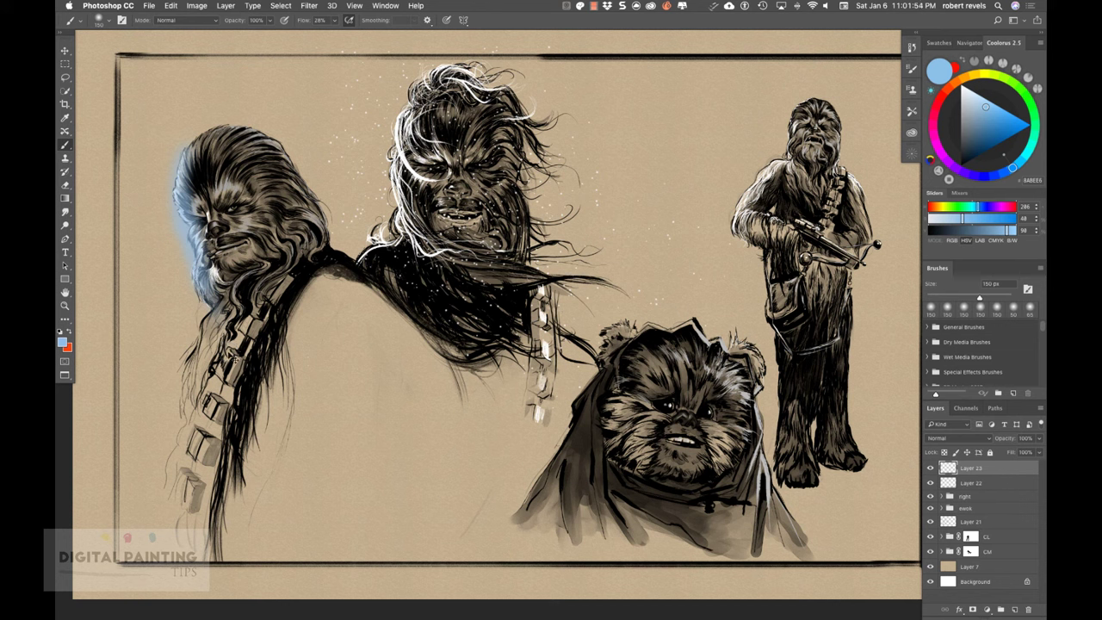
pyautogui.hotkey('ctrl', 'z')
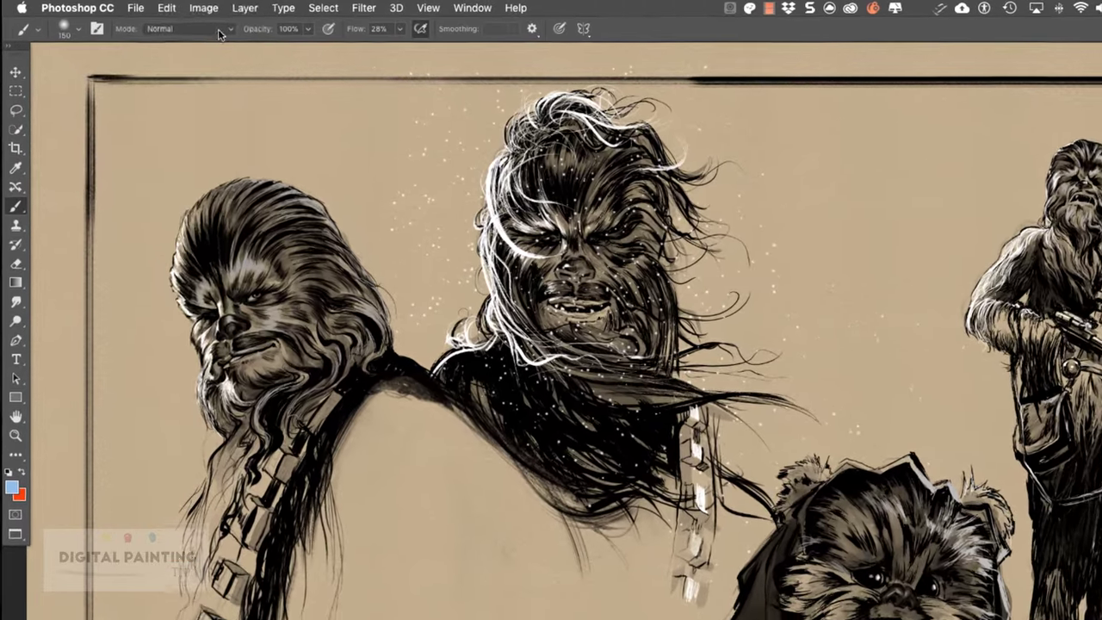
# Set the brush mode to Color Dodge and test a light blue stroke down the left Wookiee's face
pyautogui.click(207, 19)
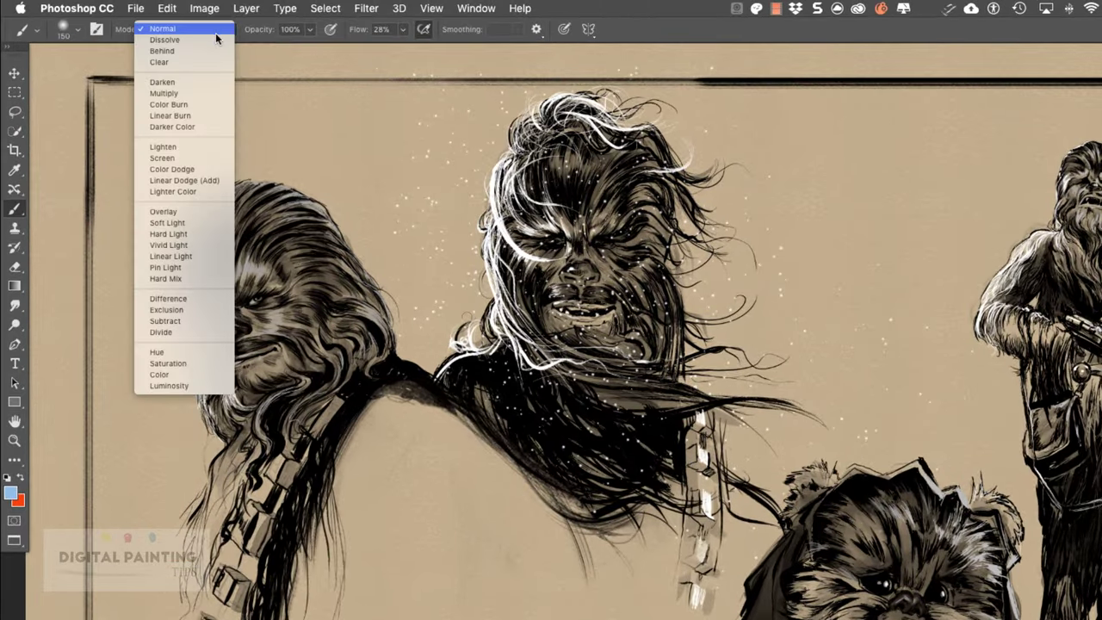
pyautogui.click(203, 169)
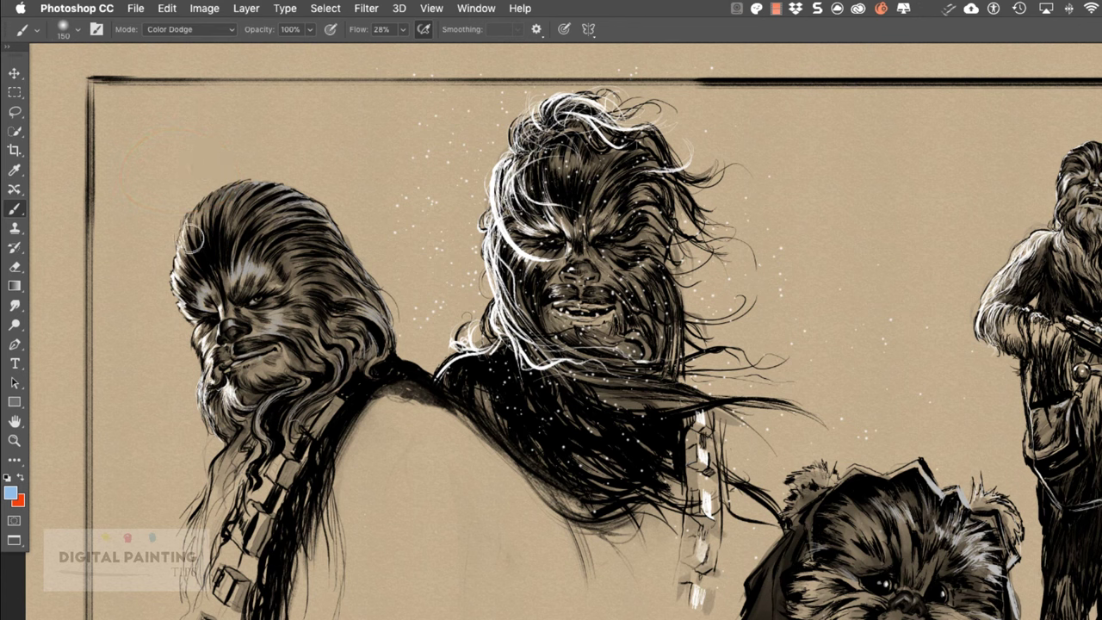
pyautogui.moveTo(180, 222)
pyautogui.mouseDown()
pyautogui.moveTo(190, 336)
pyautogui.moveTo(181, 260)
pyautogui.moveTo(220, 405)
pyautogui.moveTo(185, 225)
pyautogui.moveTo(245, 484)
pyautogui.mouseUp()
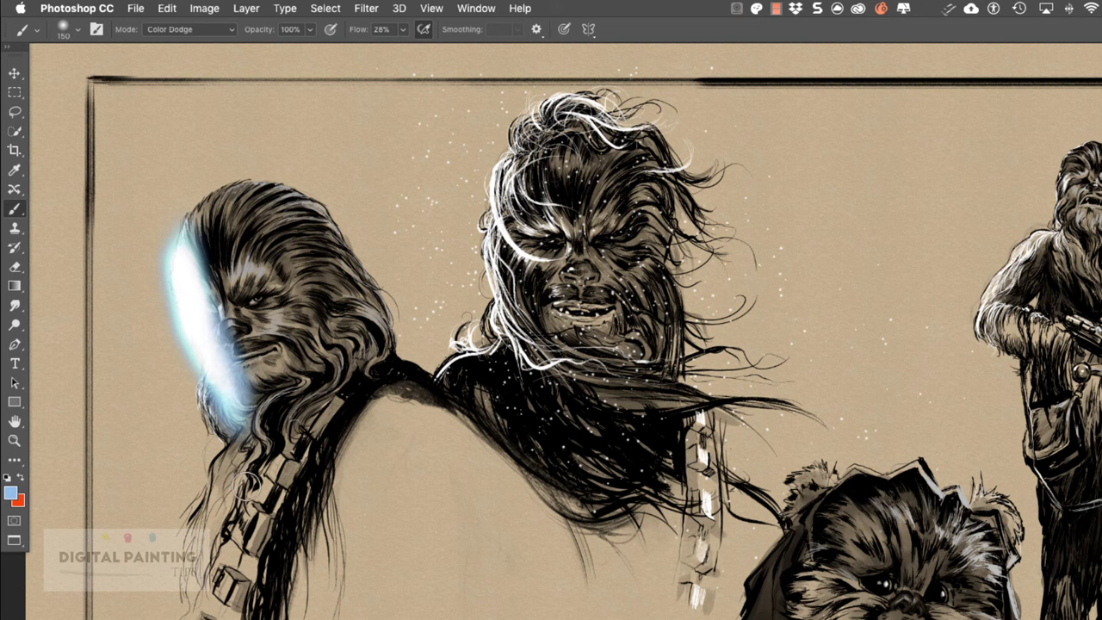
pyautogui.press('super+z')
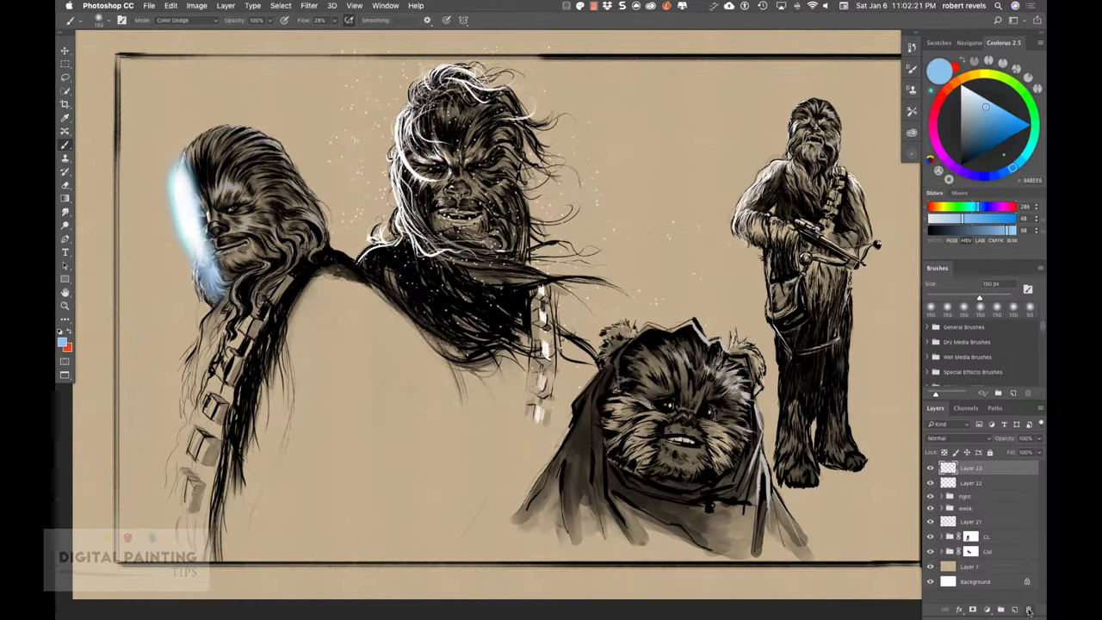
# Delete Layer 23 and stamp all visible artwork onto a new merged layer above Layer 22
pyautogui.click(1027, 609)
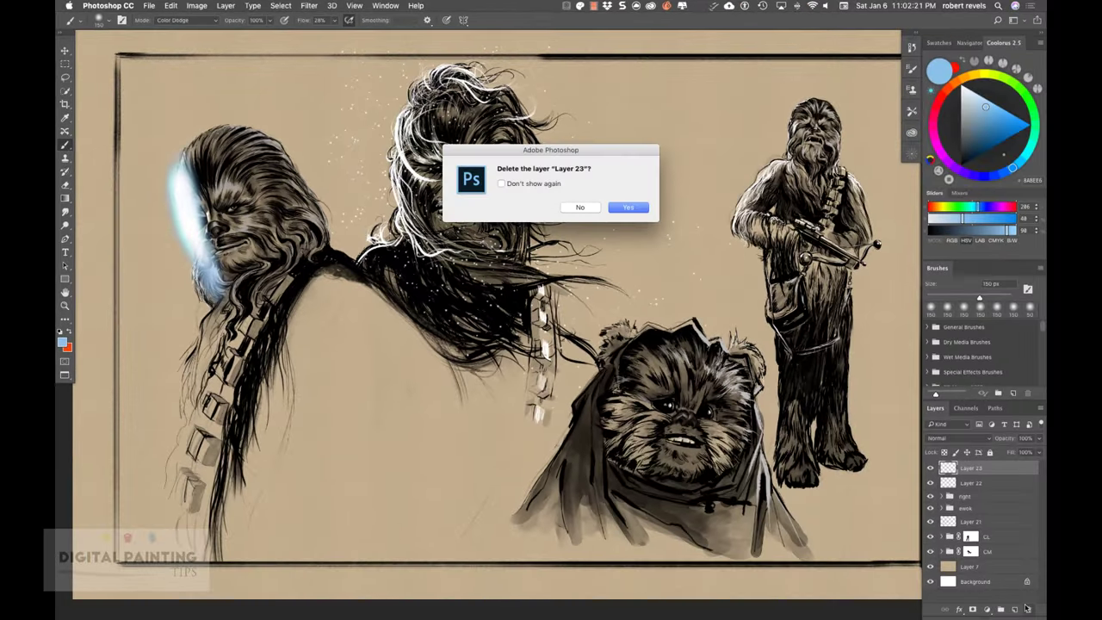
pyautogui.click(629, 208)
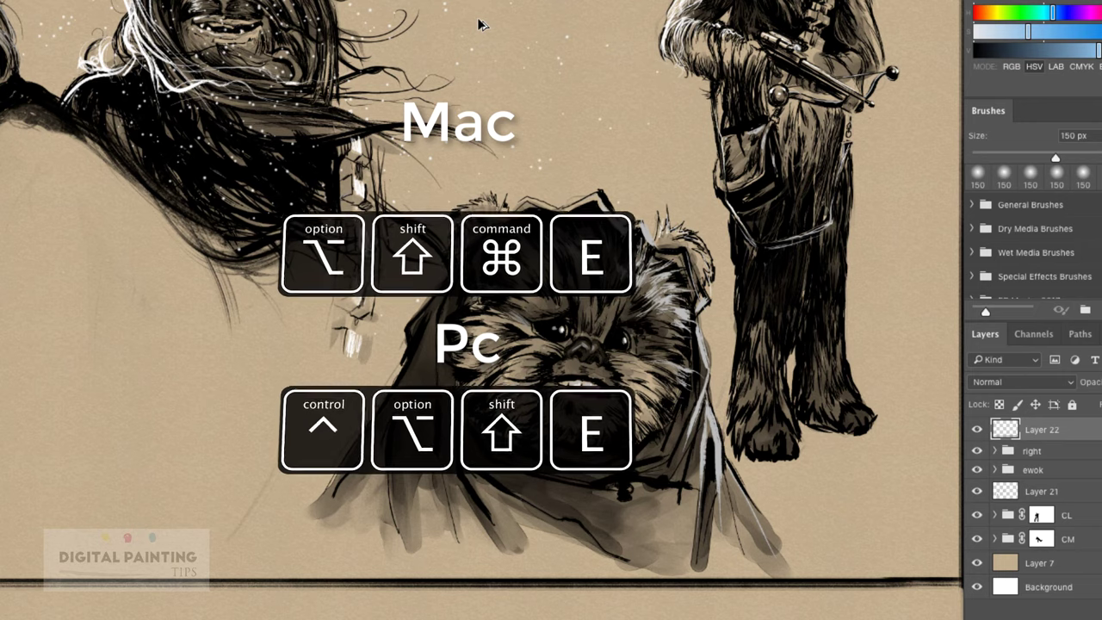
pyautogui.hotkey('ctrl', 'alt', 'shift', 'e')
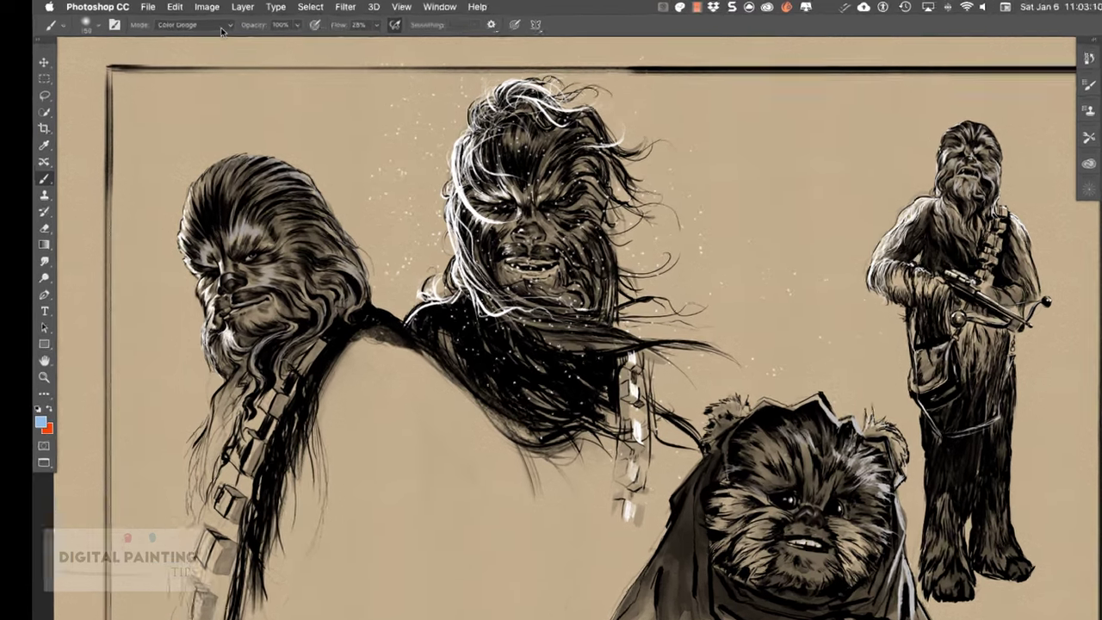
# Keep Color Dodge as the brush mode and try a light blue A0C8E7 stroke on the empty background beside the standing Wookiee
pyautogui.click(207, 19)
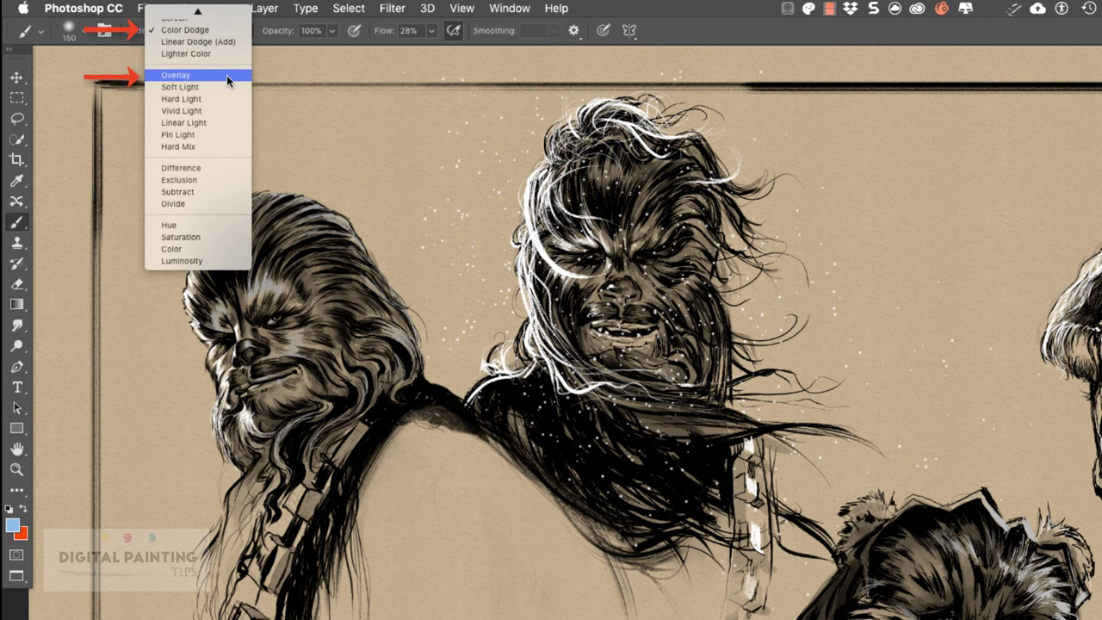
pyautogui.click(226, 31)
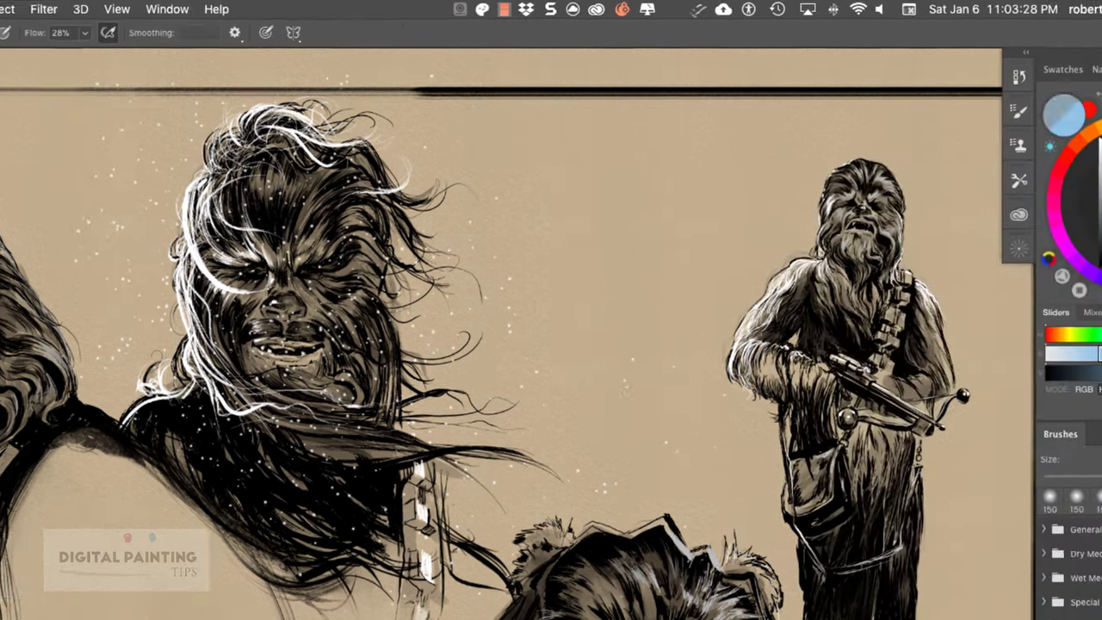
pyautogui.moveTo(1014, 193); pyautogui.dragTo(999, 193)
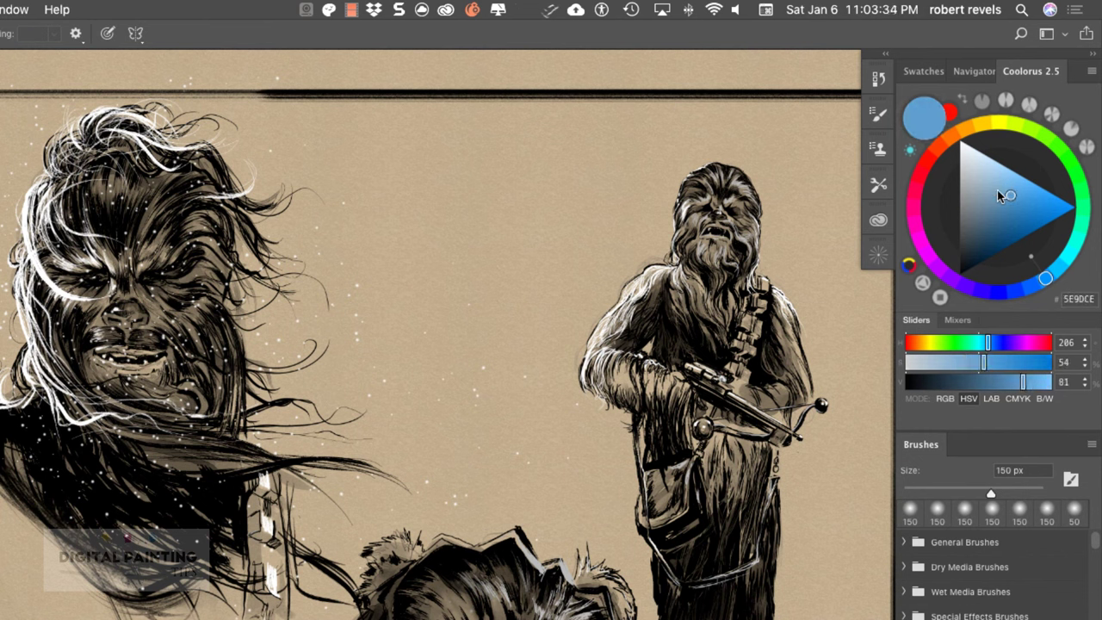
pyautogui.moveTo(998, 188); pyautogui.dragTo(991, 171)
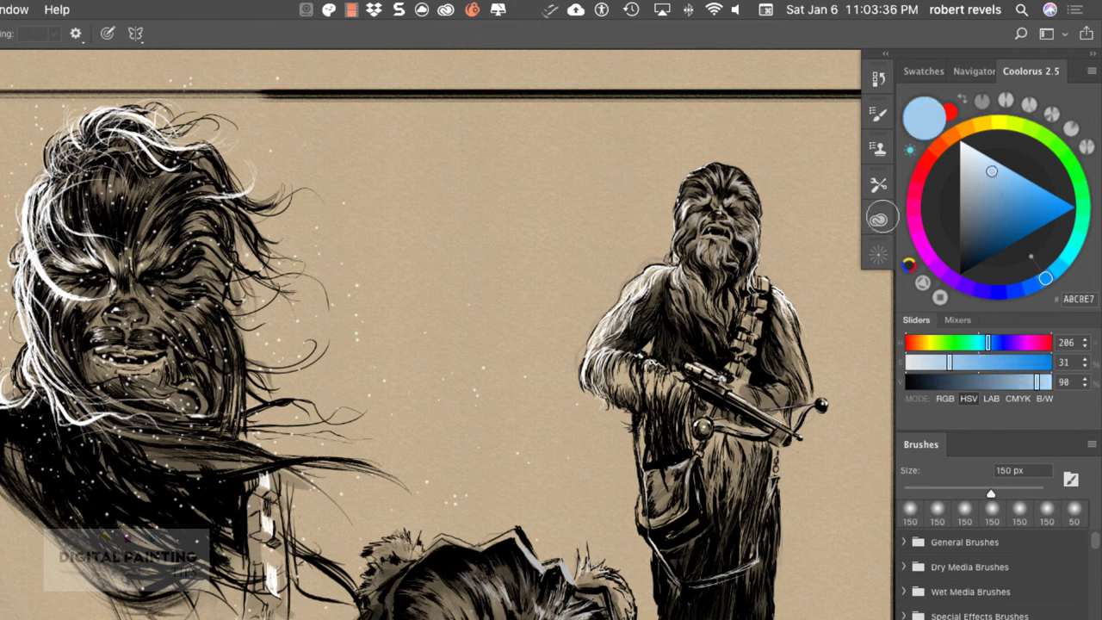
pyautogui.moveTo(389, 398)
pyautogui.mouseDown()
pyautogui.moveTo(502, 311)
pyautogui.moveTo(541, 298)
pyautogui.mouseUp()
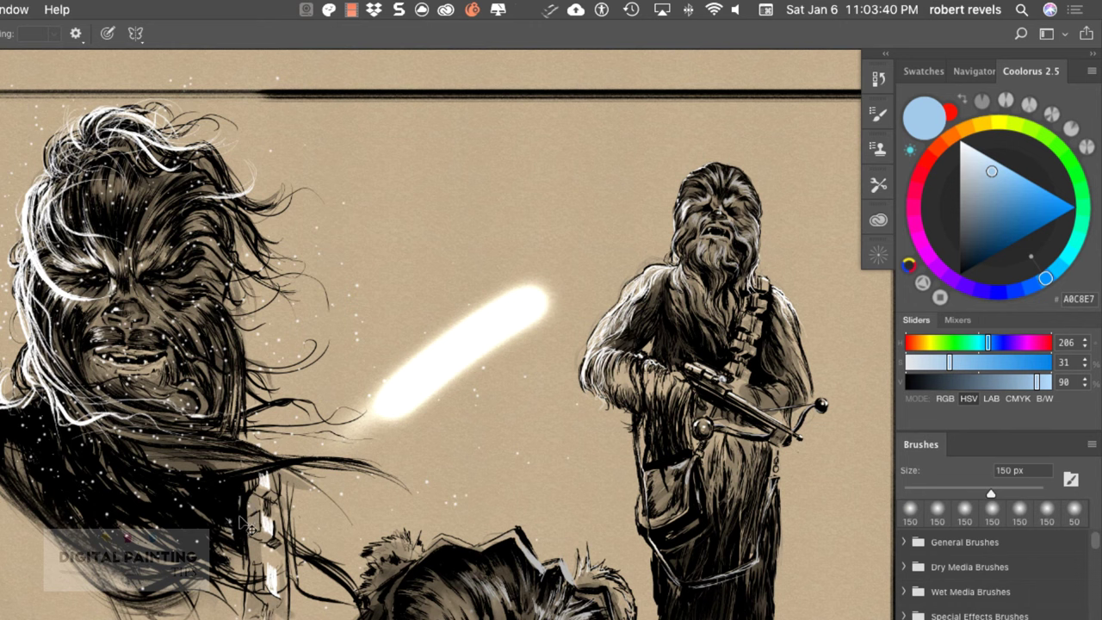
pyautogui.press('super+z')
# Paint test strokes in the darker blues 195D91 and 013965 on the empty background beside the standing Wookiee
pyautogui.moveTo(1008, 205); pyautogui.dragTo(1014, 229)
pyautogui.moveTo(468, 402)
pyautogui.mouseDown()
pyautogui.moveTo(480, 344)
pyautogui.moveTo(382, 423)
pyautogui.mouseUp()
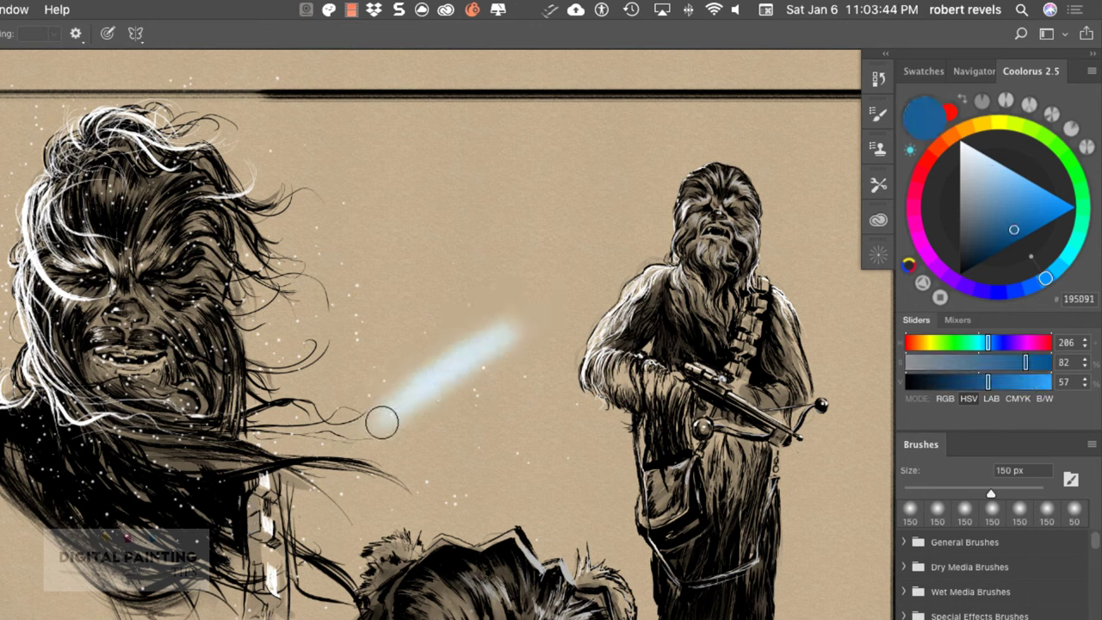
pyautogui.moveTo(1012, 226); pyautogui.dragTo(1005, 251)
pyautogui.moveTo(511, 328)
pyautogui.mouseDown()
pyautogui.moveTo(369, 431)
pyautogui.moveTo(540, 327)
pyautogui.moveTo(368, 442)
pyautogui.moveTo(512, 324)
pyautogui.moveTo(370, 434)
pyautogui.moveTo(430, 385)
pyautogui.moveTo(430, 399)
pyautogui.moveTo(522, 350)
pyautogui.mouseUp()
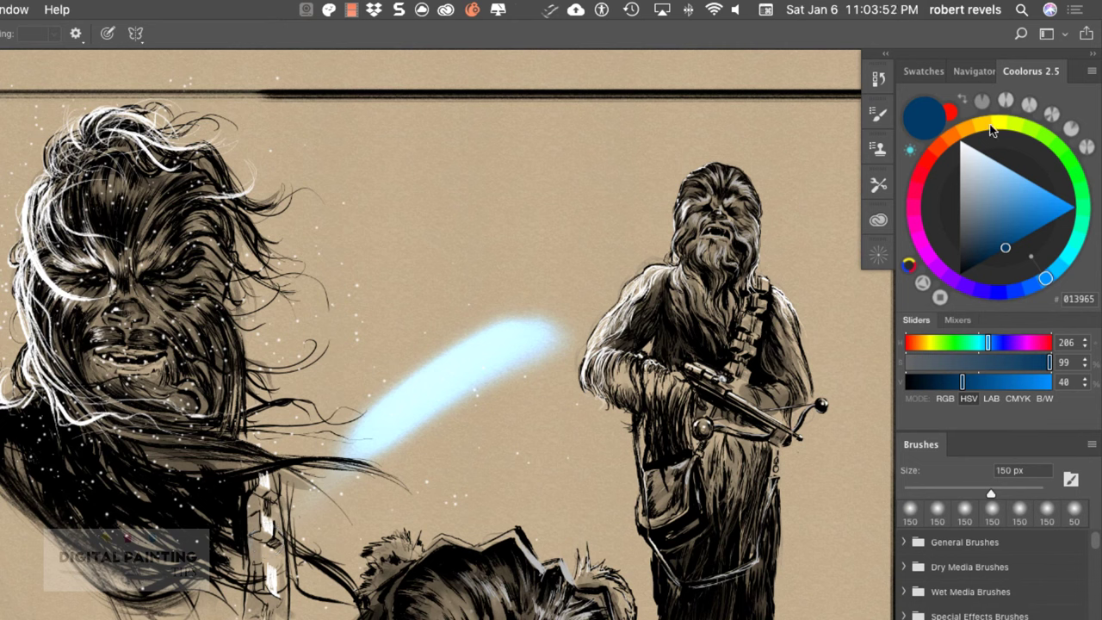
# Add a dark yellow 3B3B00 test stroke below the blue one and a dark orange 681E05 stroke above it
pyautogui.click(998, 122)
pyautogui.moveTo(443, 451); pyautogui.dragTo(531, 402)
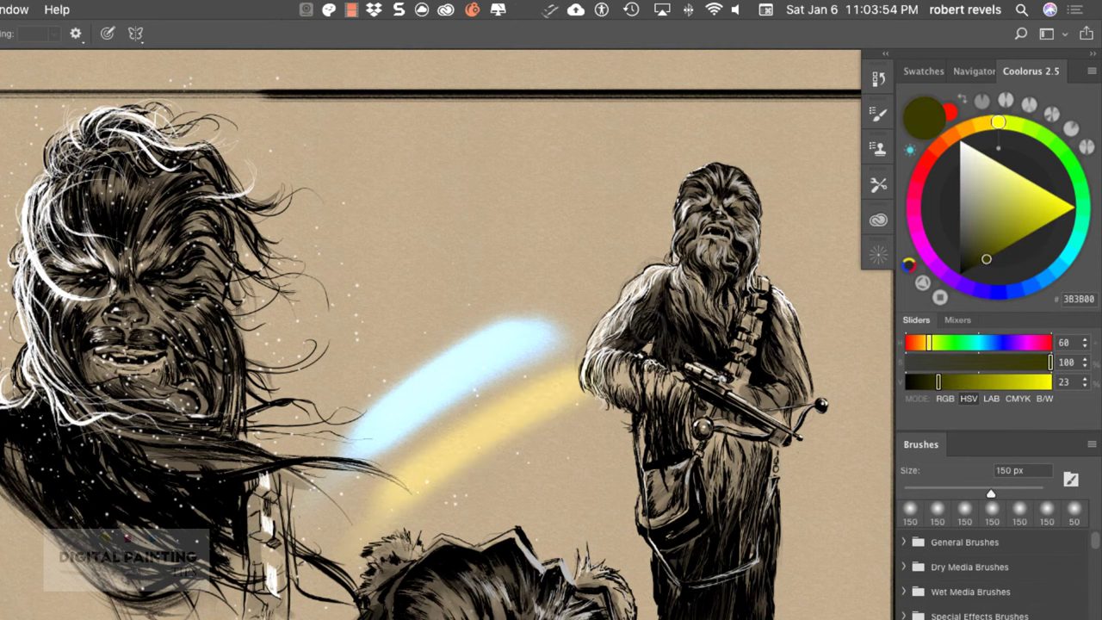
pyautogui.click(938, 147)
pyautogui.moveTo(332, 392)
pyautogui.mouseDown()
pyautogui.moveTo(499, 268)
pyautogui.moveTo(438, 305)
pyautogui.moveTo(480, 316)
pyautogui.mouseUp()
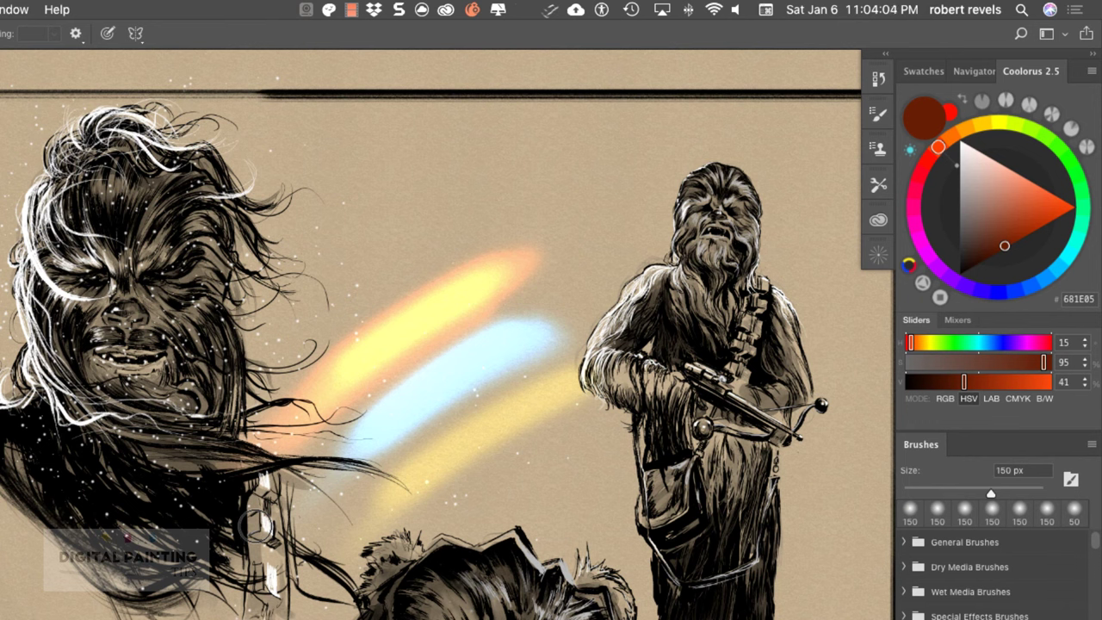
# Undo all the coloured test strokes on the background beside the standing Wookiee
pyautogui.hotkey('ctrl', 'alt', 'z')
pyautogui.hotkey('ctrl', 'alt', 'z')
pyautogui.hotkey('ctrl', 'alt', 'z')
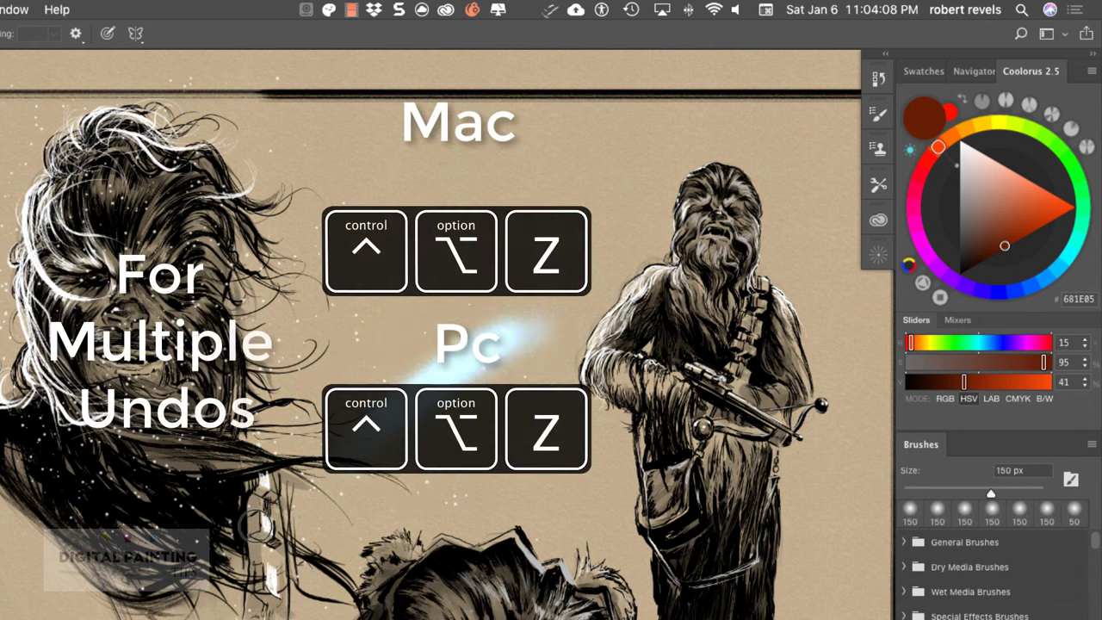
pyautogui.hotkey('ctrl', 'alt', 'z')
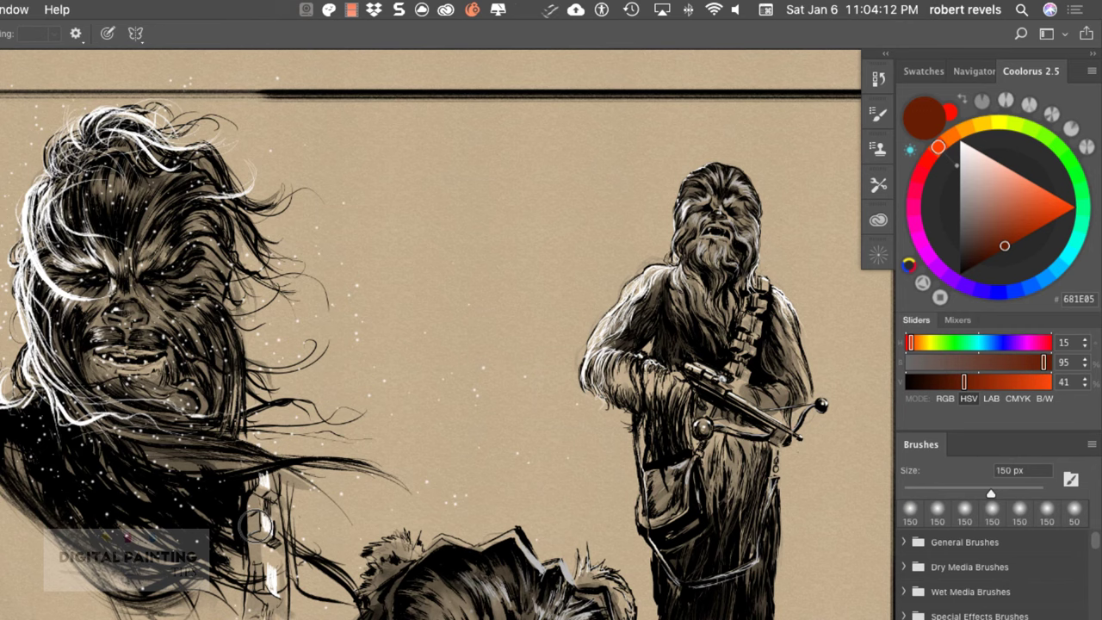
# Choose a dark teal-blue paint colour, lower the brush flow to 17% and enlarge the brush to 187 px
pyautogui.click(1059, 269)
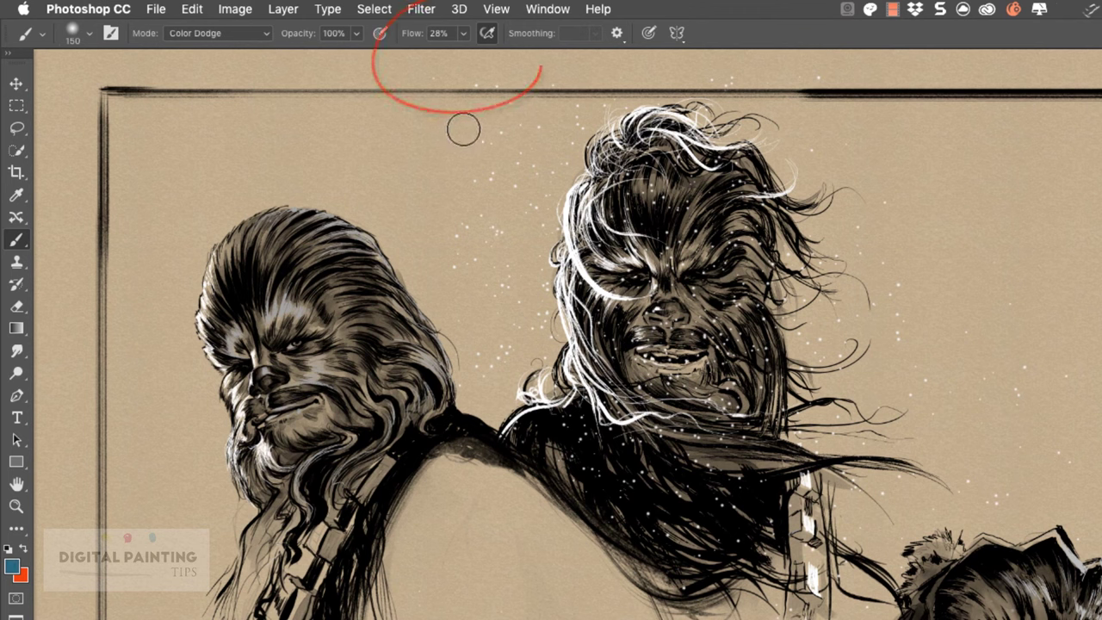
pyautogui.click(464, 34)
pyautogui.moveTo(463, 44); pyautogui.dragTo(456, 56)
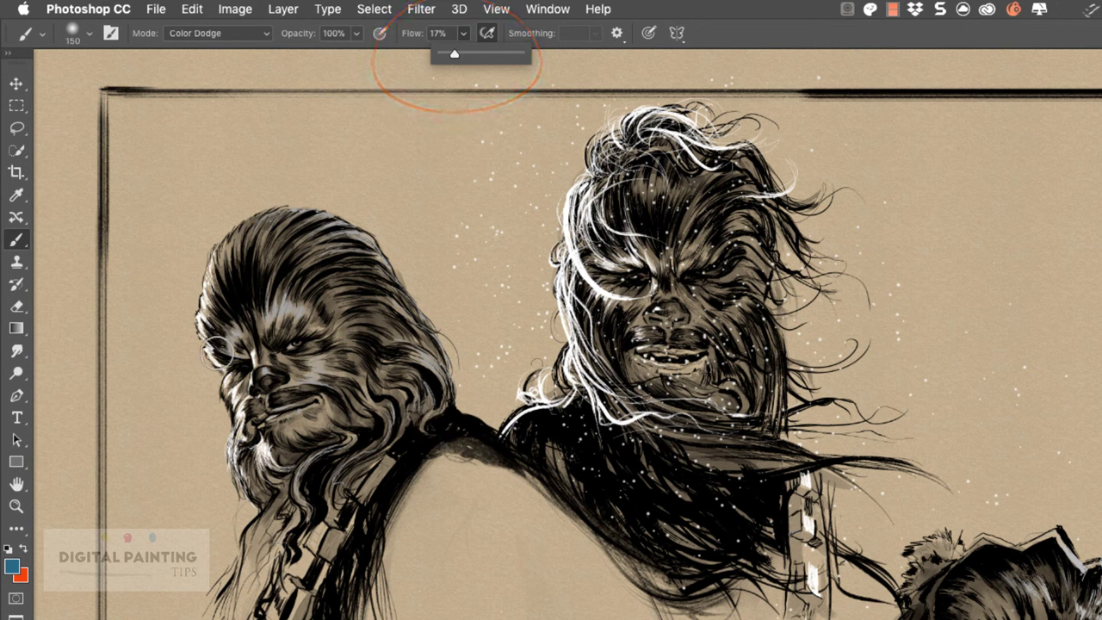
pyautogui.moveTo(217, 352); pyautogui.dragTo(230, 352)
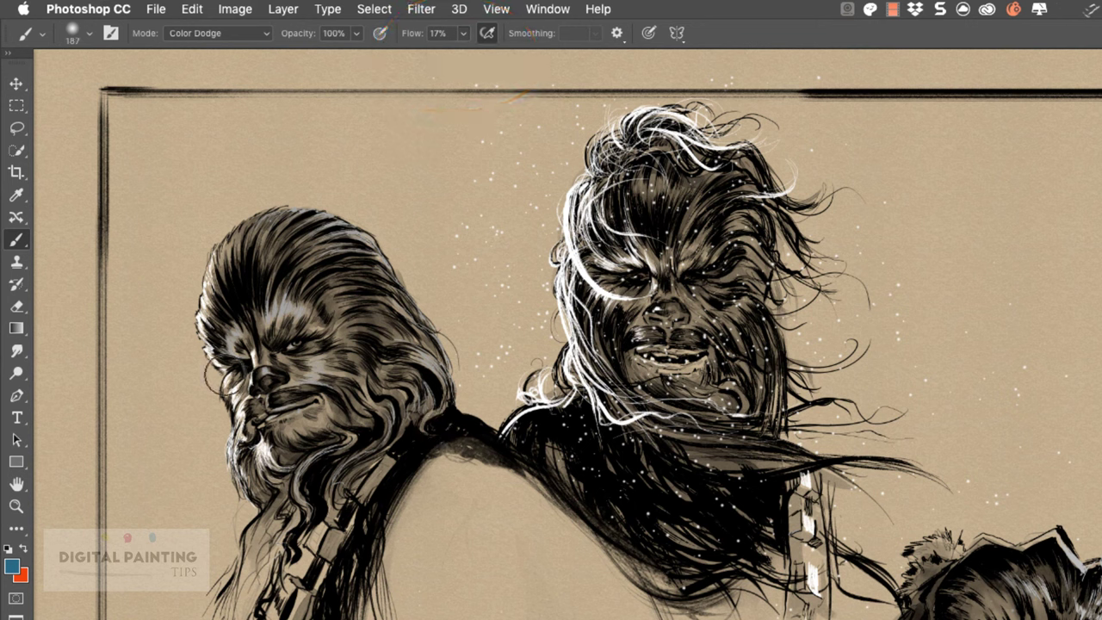
# Brush a soft cyan Color Dodge glow along the left Wookiee's front edge, from the top of the head past the beard
pyautogui.moveTo(232, 394)
pyautogui.mouseDown()
pyautogui.moveTo(211, 345)
pyautogui.moveTo(226, 254)
pyautogui.mouseUp()
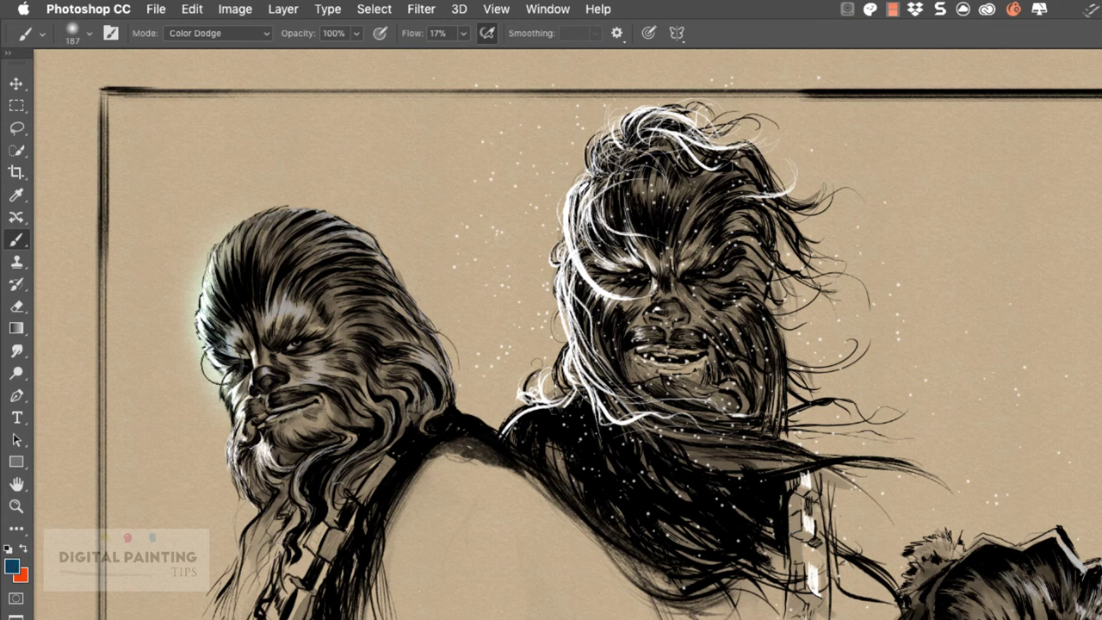
pyautogui.moveTo(227, 402)
pyautogui.mouseDown()
pyautogui.moveTo(233, 453)
pyautogui.moveTo(251, 381)
pyautogui.moveTo(226, 308)
pyautogui.moveTo(226, 347)
pyautogui.moveTo(241, 343)
pyautogui.moveTo(228, 287)
pyautogui.moveTo(255, 366)
pyautogui.moveTo(243, 283)
pyautogui.moveTo(218, 298)
pyautogui.moveTo(244, 248)
pyautogui.mouseUp()
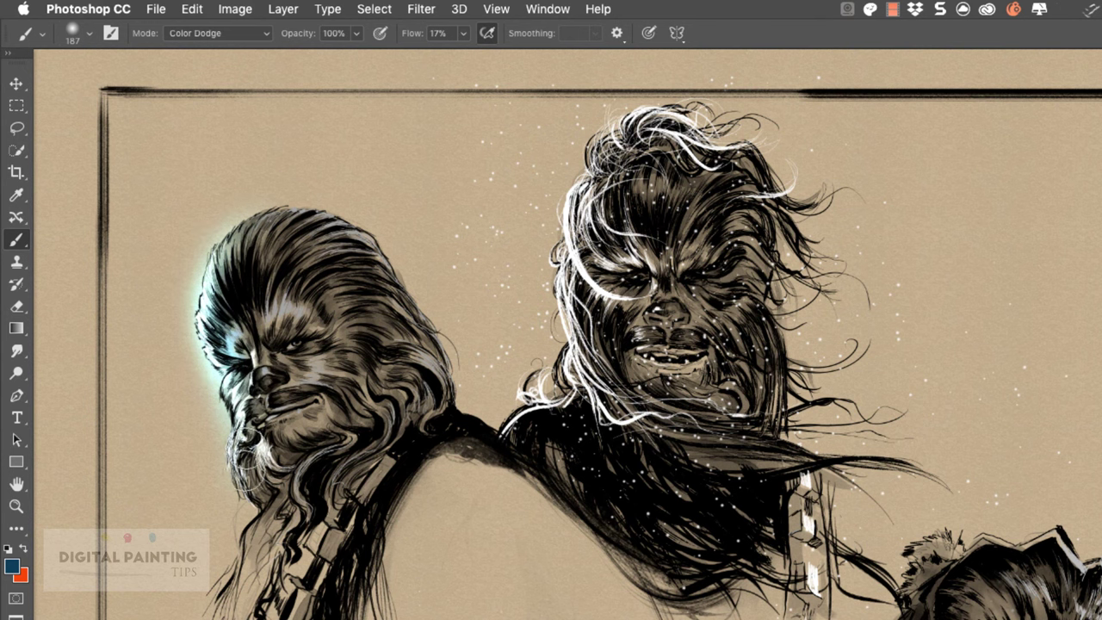
pyautogui.moveTo(228, 406)
pyautogui.mouseDown()
pyautogui.moveTo(250, 425)
pyautogui.moveTo(248, 491)
pyautogui.moveTo(254, 478)
pyautogui.moveTo(233, 512)
pyautogui.mouseUp()
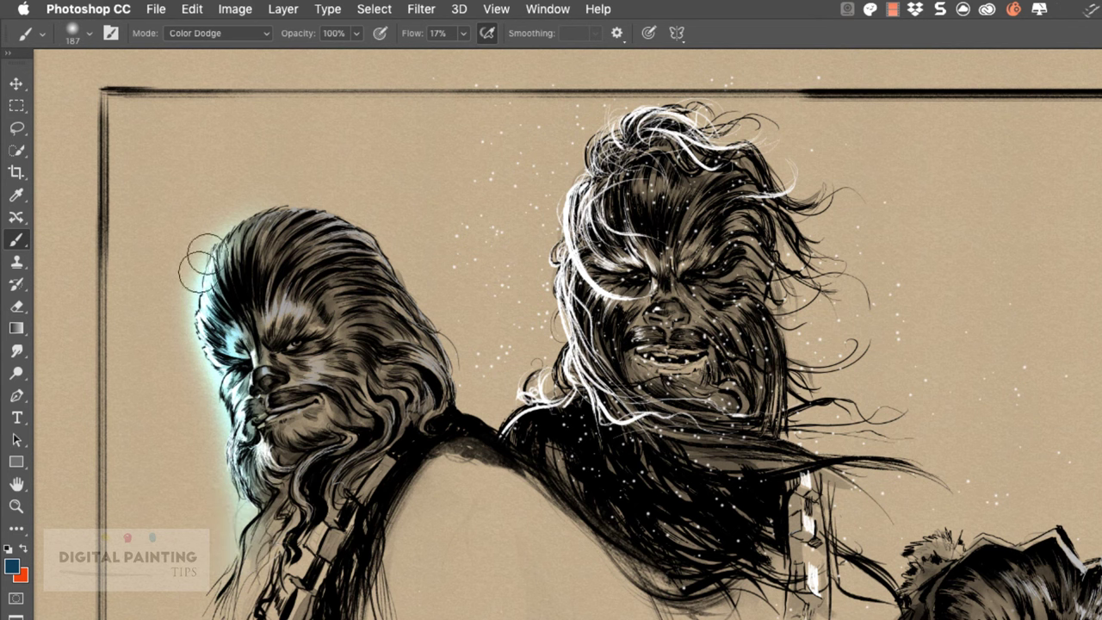
pyautogui.moveTo(267, 203); pyautogui.dragTo(224, 247)
pyautogui.moveTo(215, 358)
pyautogui.mouseDown()
pyautogui.moveTo(234, 534)
pyautogui.moveTo(249, 520)
pyautogui.moveTo(244, 551)
pyautogui.mouseUp()
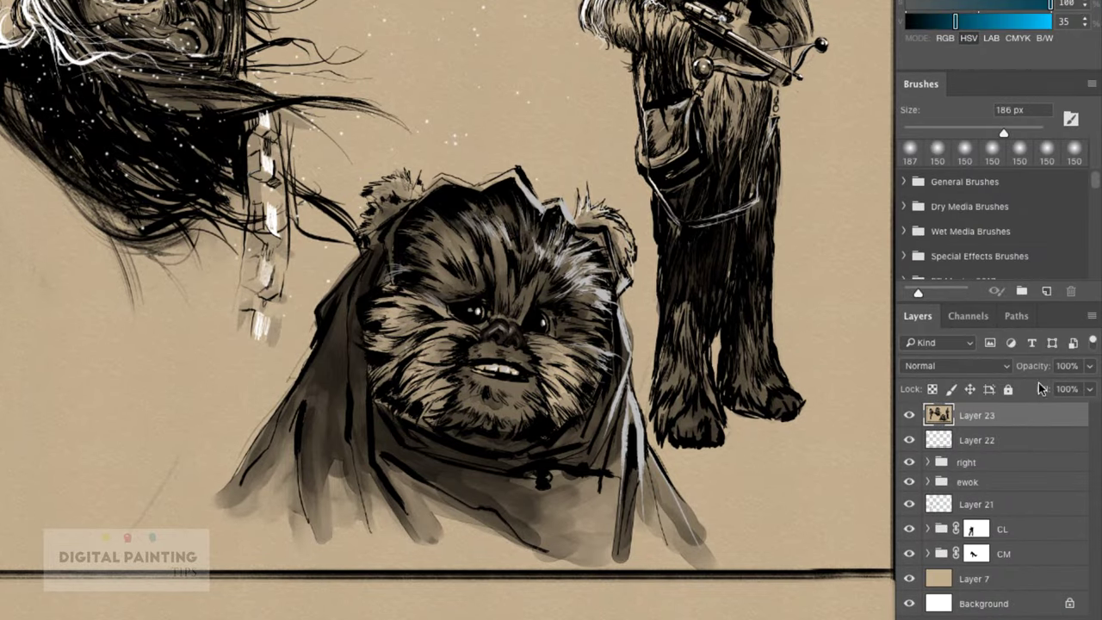
# Pick a dark orange-brown and brush a warm glow behind the left Wookiee's head down to the shoulder
pyautogui.moveTo(1037, 369)
pyautogui.mouseDown()
pyautogui.moveTo(1021, 370)
pyautogui.moveTo(1038, 370)
pyautogui.mouseUp()
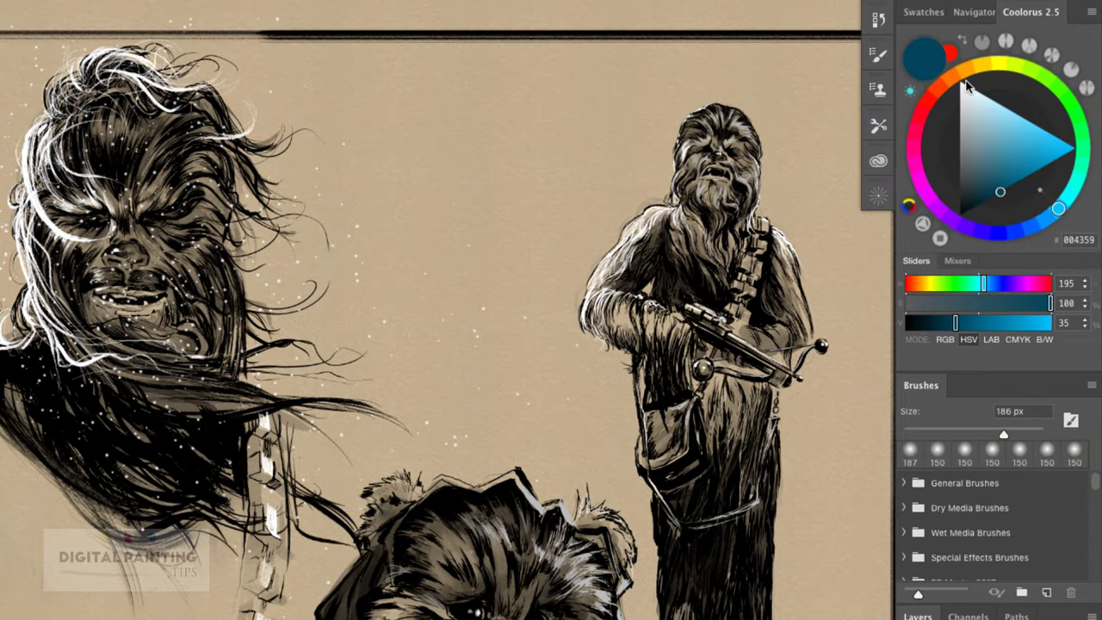
pyautogui.click(952, 79)
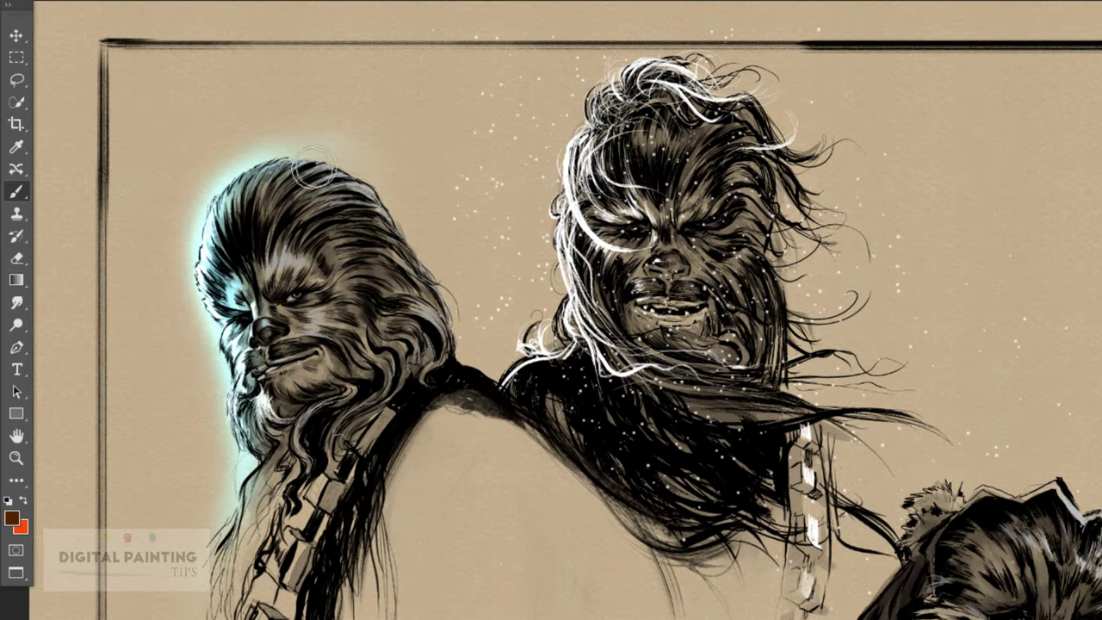
pyautogui.moveTo(354, 177)
pyautogui.mouseDown()
pyautogui.moveTo(444, 318)
pyautogui.moveTo(312, 181)
pyautogui.moveTo(317, 170)
pyautogui.moveTo(380, 214)
pyautogui.moveTo(318, 154)
pyautogui.moveTo(427, 297)
pyautogui.mouseUp()
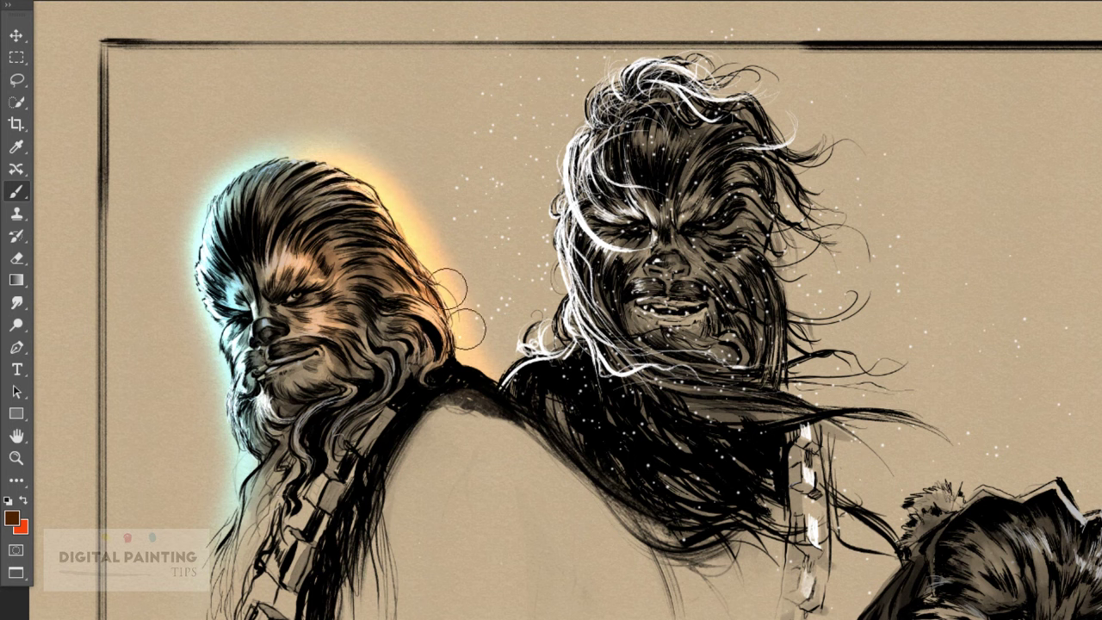
pyautogui.moveTo(538, 366)
pyautogui.mouseDown()
pyautogui.moveTo(335, 165)
pyautogui.moveTo(345, 156)
pyautogui.moveTo(361, 169)
pyautogui.mouseUp()
# Brush warm orange highlights onto the left Wookiee's brow, nose, cheek, chin and upper hair
pyautogui.moveTo(305, 264)
pyautogui.mouseDown()
pyautogui.moveTo(294, 262)
pyautogui.moveTo(310, 255)
pyautogui.moveTo(301, 266)
pyautogui.moveTo(334, 272)
pyautogui.moveTo(319, 314)
pyautogui.moveTo(347, 314)
pyautogui.moveTo(321, 310)
pyautogui.moveTo(312, 332)
pyautogui.moveTo(349, 306)
pyautogui.mouseUp()
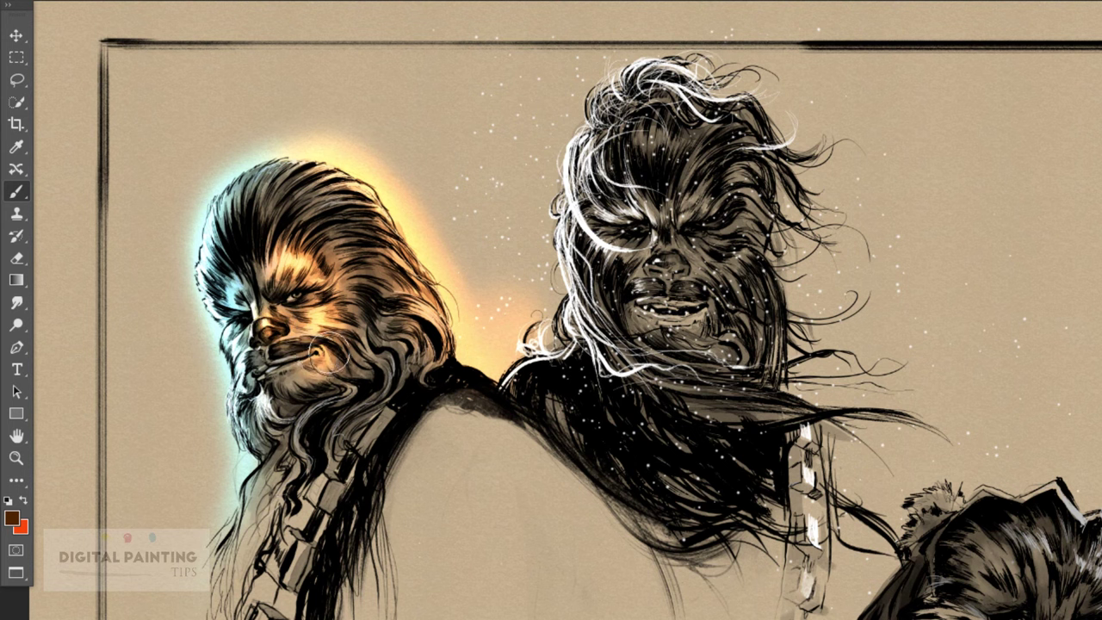
pyautogui.moveTo(321, 358)
pyautogui.mouseDown()
pyautogui.moveTo(263, 368)
pyautogui.moveTo(305, 375)
pyautogui.mouseUp()
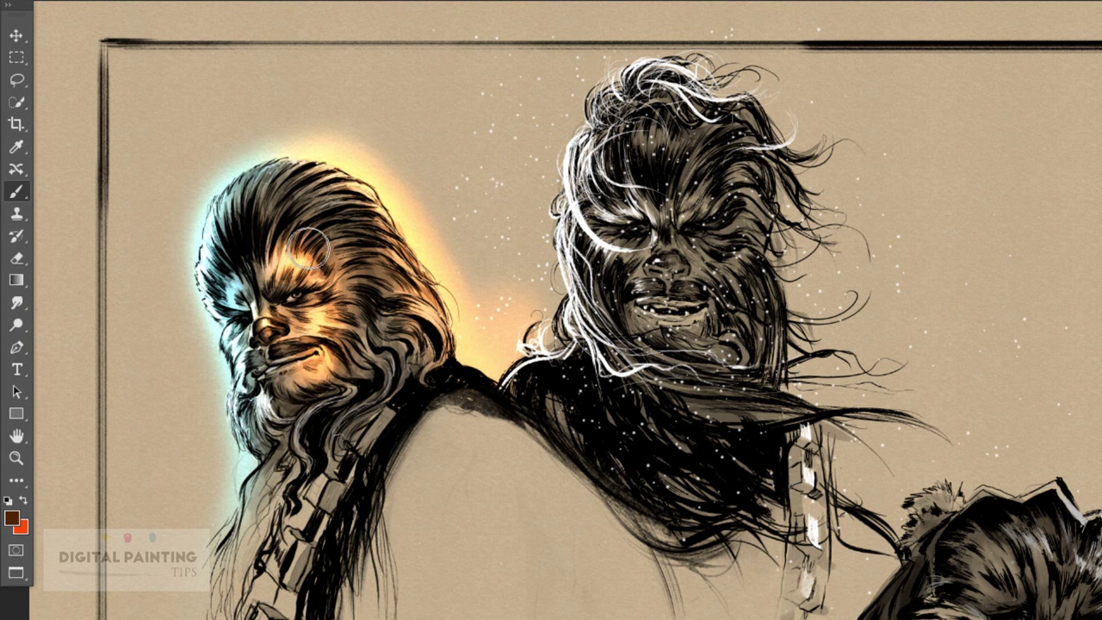
pyautogui.moveTo(290, 205)
pyautogui.mouseDown()
pyautogui.moveTo(271, 211)
pyautogui.moveTo(282, 203)
pyautogui.mouseUp()
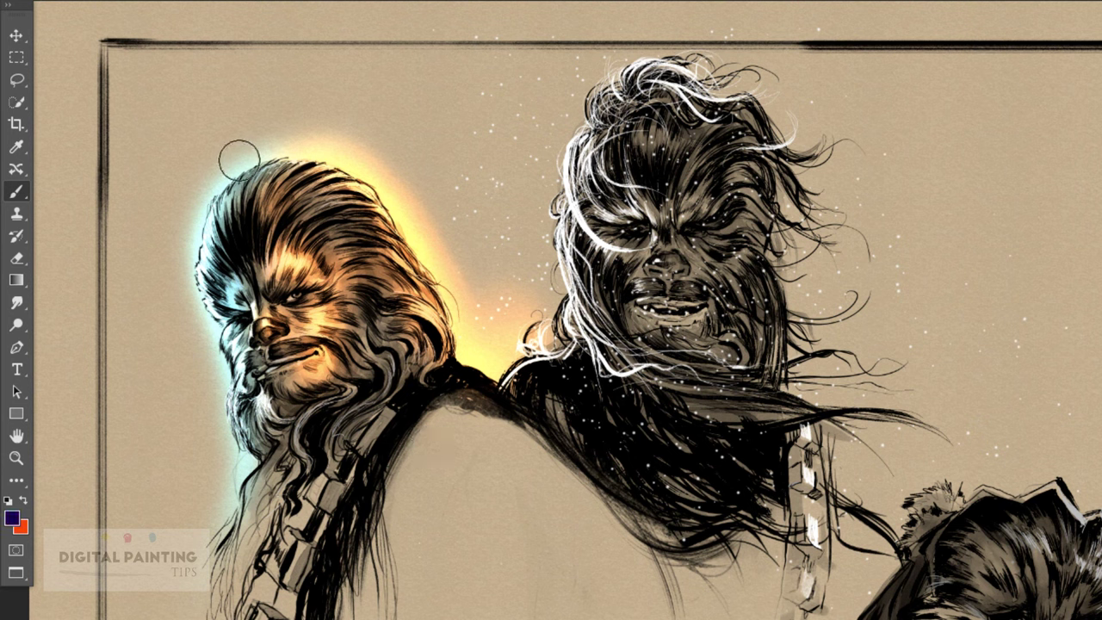
# Brush a dark violet Color Dodge glow around the outer edge of the cyan light on the left Wookiee
pyautogui.moveTo(240, 160)
pyautogui.mouseDown()
pyautogui.moveTo(207, 220)
pyautogui.moveTo(200, 286)
pyautogui.moveTo(232, 434)
pyautogui.moveTo(215, 473)
pyautogui.moveTo(235, 441)
pyautogui.moveTo(210, 388)
pyautogui.mouseUp()
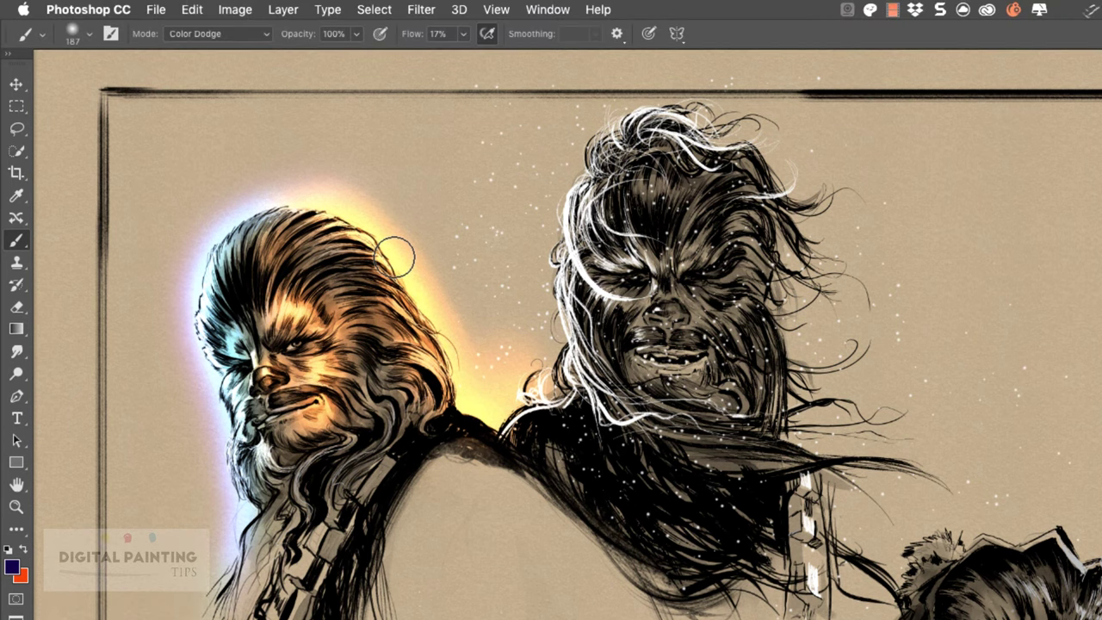
# Set the brush's blending mode to Overlay and test a dark violet stroke on the middle Wookiee's face, undoing the stroke
pyautogui.click(261, 36)
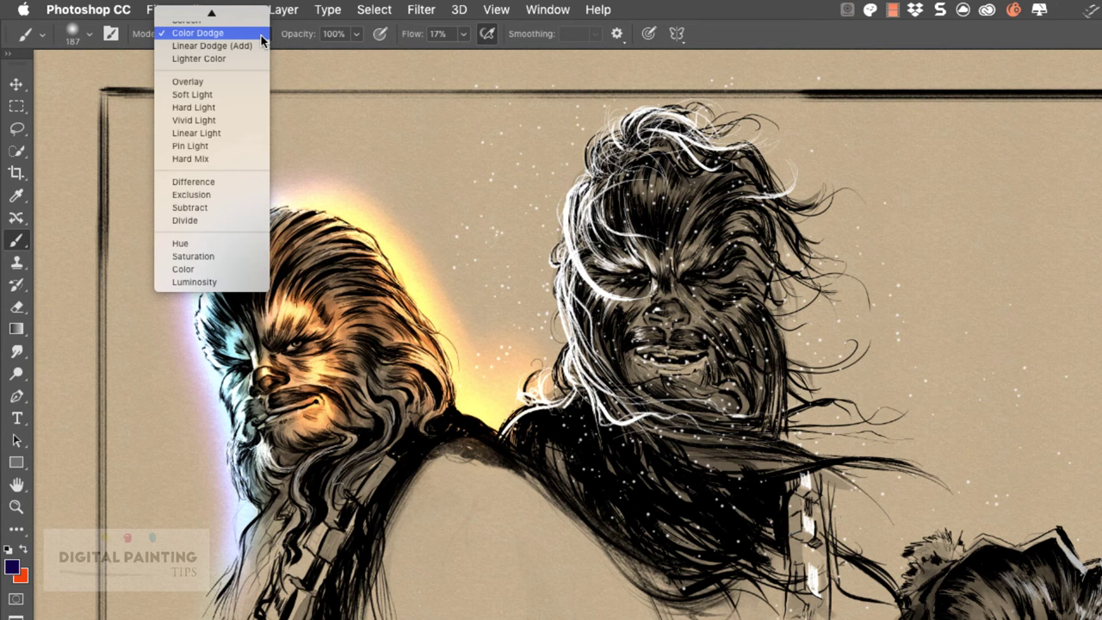
pyautogui.scroll(4, 263, 40)
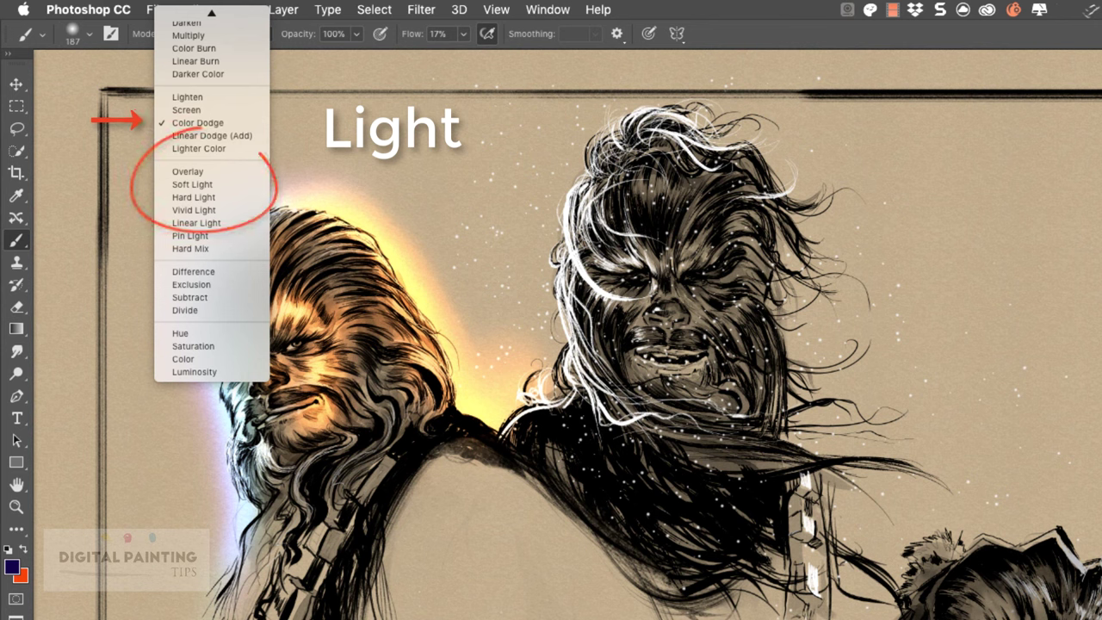
pyautogui.click(220, 172)
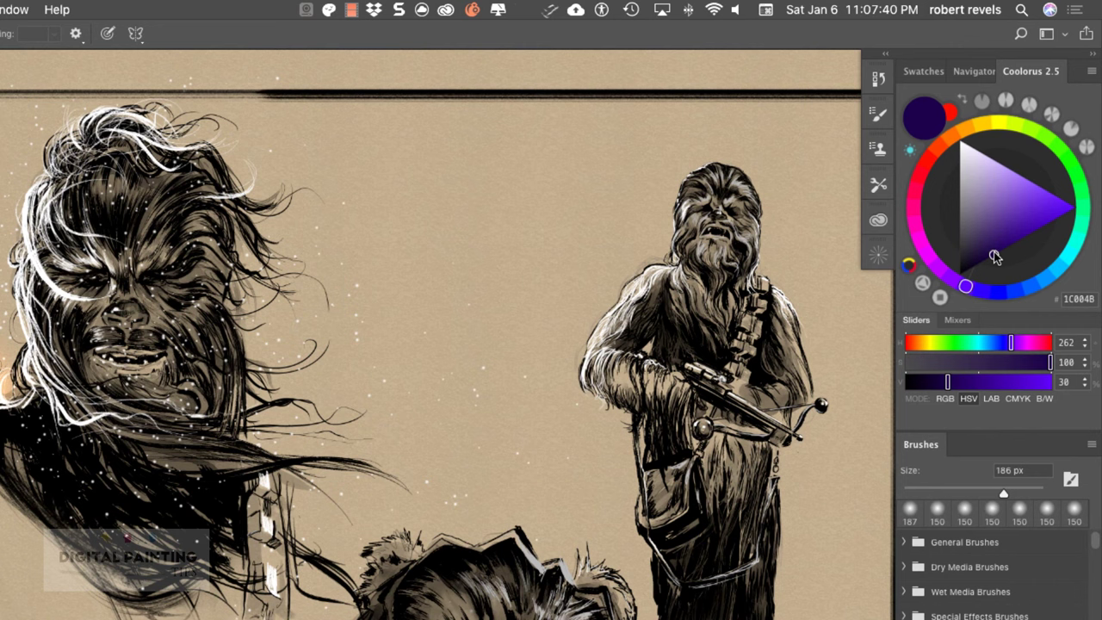
pyautogui.moveTo(297, 379)
pyautogui.mouseDown()
pyautogui.moveTo(277, 369)
pyautogui.moveTo(293, 351)
pyautogui.moveTo(245, 372)
pyautogui.moveTo(274, 307)
pyautogui.moveTo(205, 292)
pyautogui.moveTo(180, 253)
pyautogui.moveTo(196, 336)
pyautogui.mouseUp()
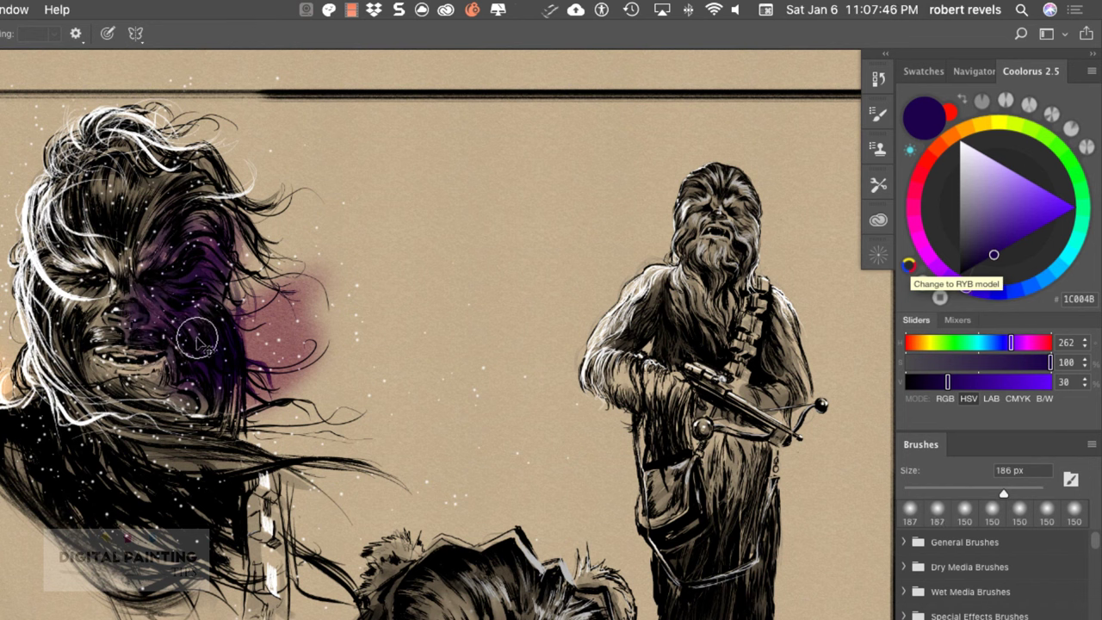
pyautogui.press('super+z')
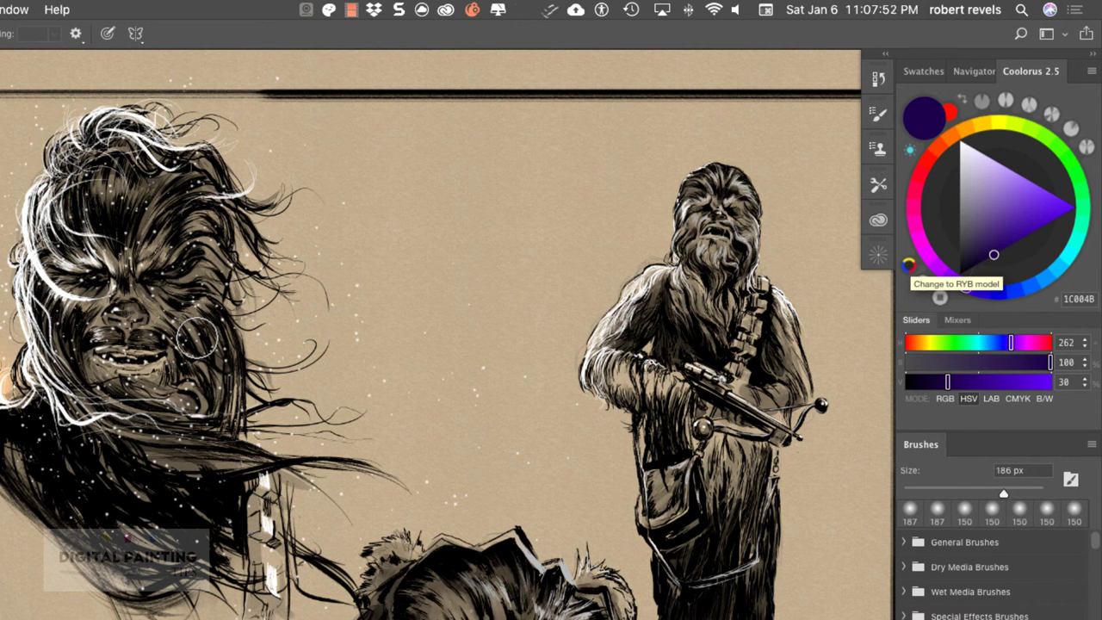
# Pick a light cyan and brush an Overlay glow along the white-haired side of the middle Wookiee's head, eye and cheek
pyautogui.moveTo(994, 255); pyautogui.dragTo(995, 188)
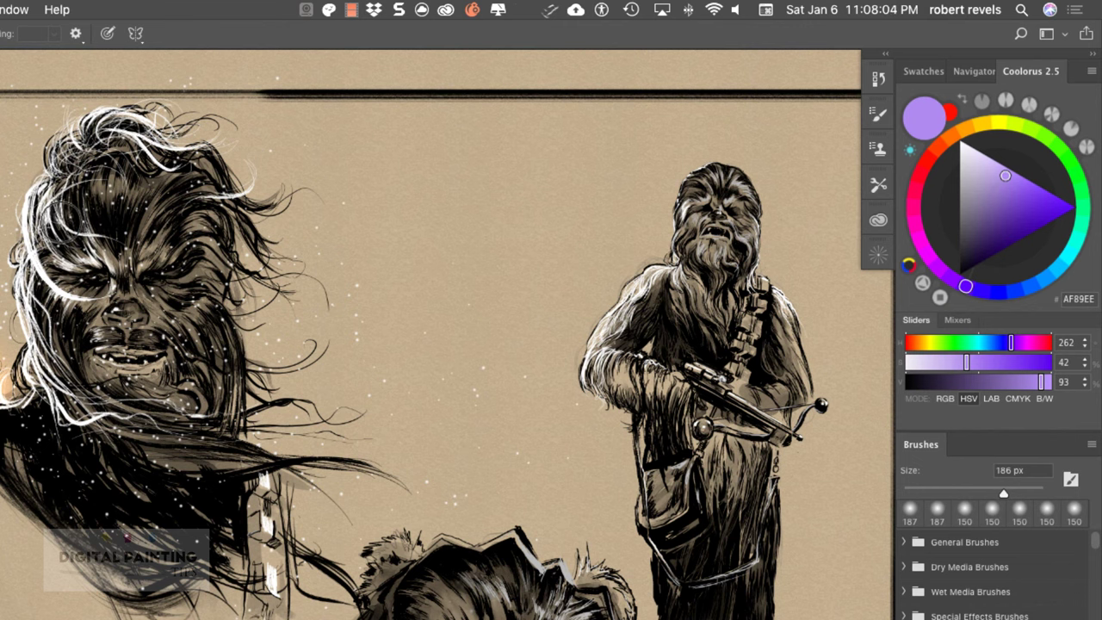
pyautogui.click(1053, 276)
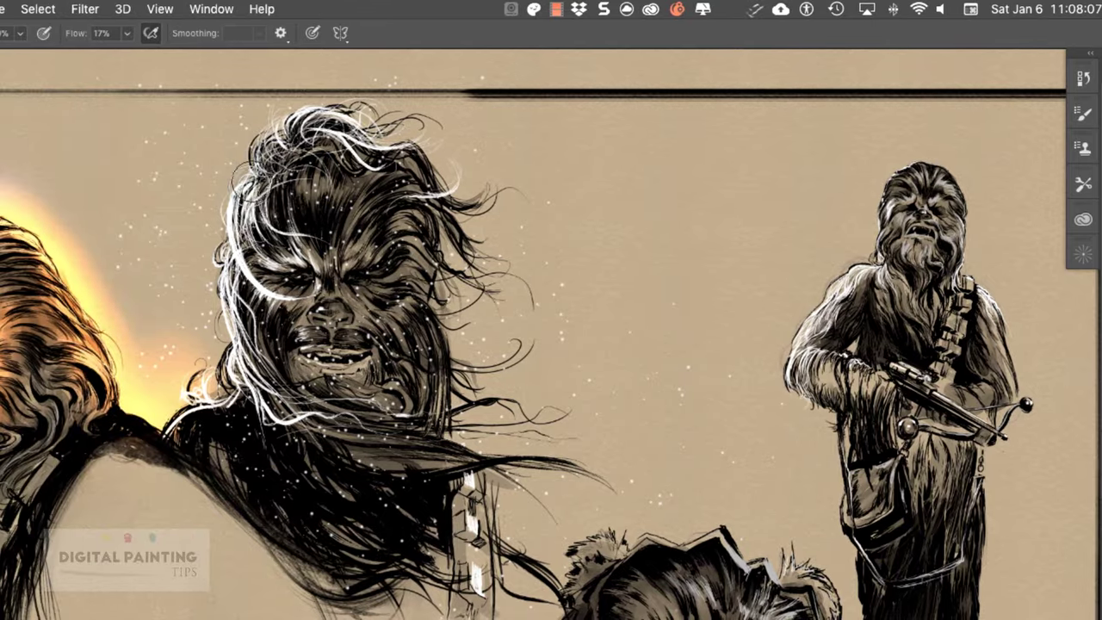
pyautogui.moveTo(251, 185)
pyautogui.mouseDown()
pyautogui.moveTo(257, 166)
pyautogui.moveTo(250, 219)
pyautogui.moveTo(269, 267)
pyautogui.moveTo(291, 262)
pyautogui.moveTo(268, 212)
pyautogui.moveTo(266, 298)
pyautogui.moveTo(247, 291)
pyautogui.moveTo(288, 312)
pyautogui.mouseUp()
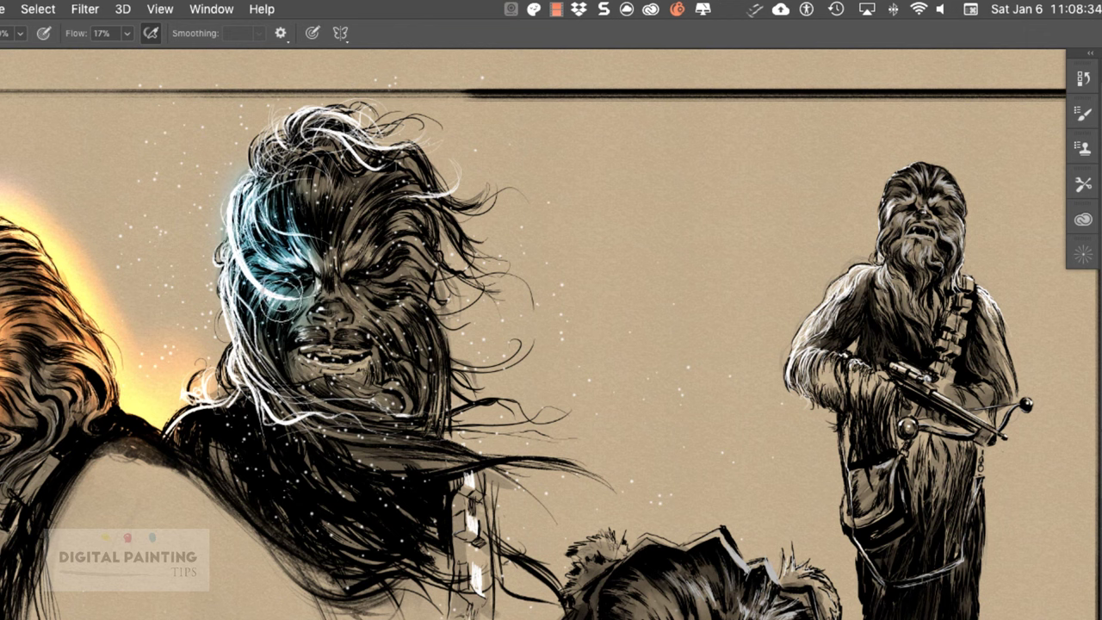
pyautogui.moveTo(302, 292)
pyautogui.mouseDown()
pyautogui.moveTo(282, 313)
pyautogui.moveTo(243, 294)
pyautogui.moveTo(302, 392)
pyautogui.moveTo(243, 279)
pyautogui.moveTo(251, 417)
pyautogui.mouseUp()
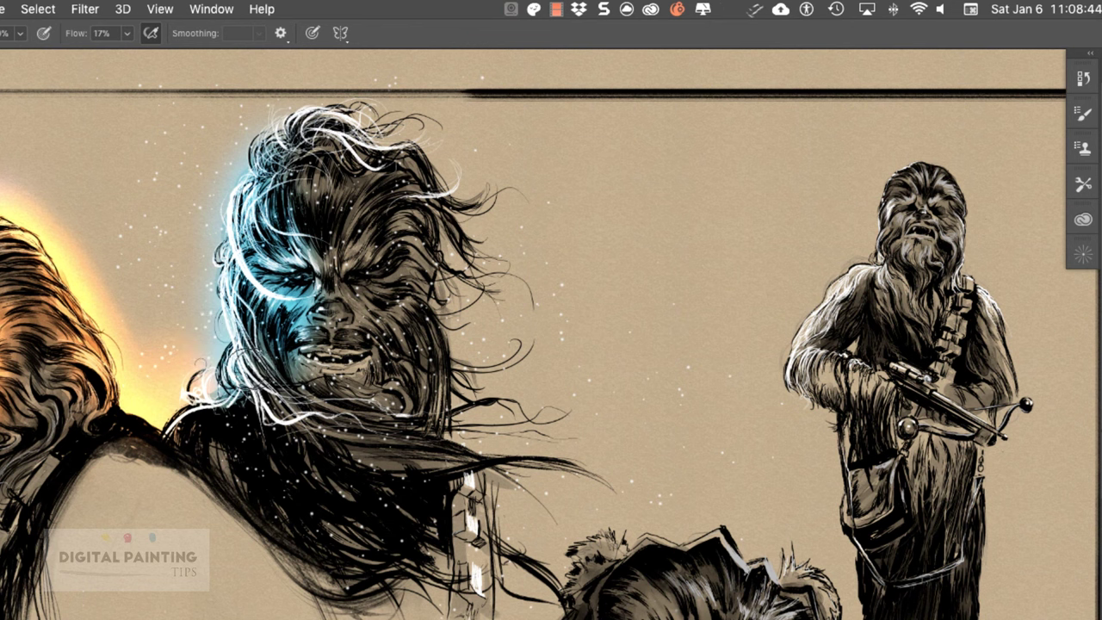
pyautogui.moveTo(319, 344); pyautogui.dragTo(274, 292)
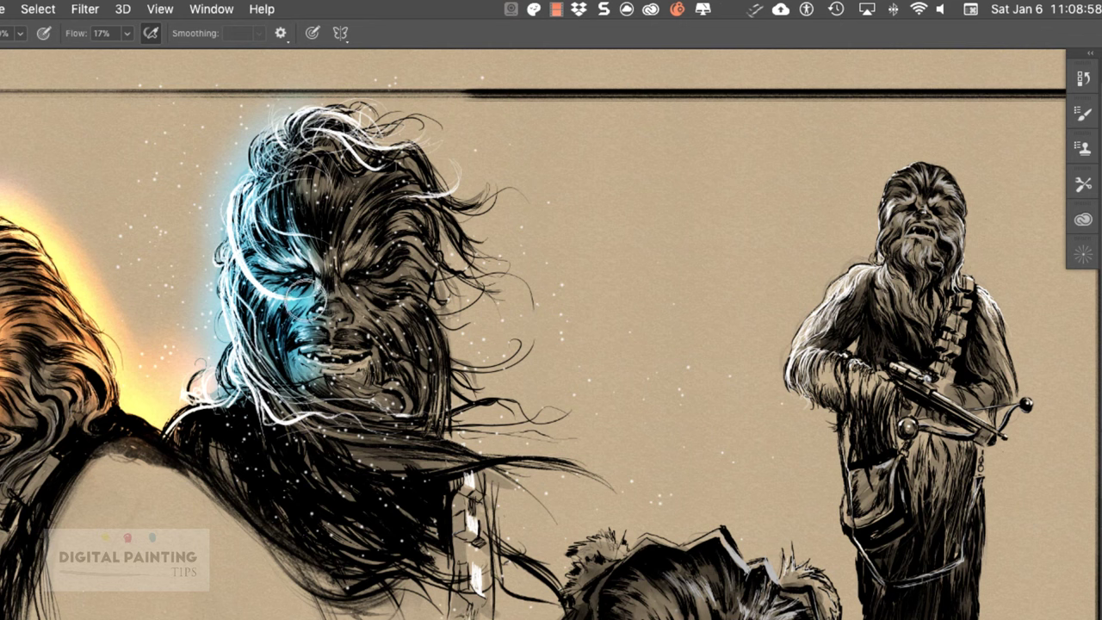
pyautogui.moveTo(305, 296)
pyautogui.mouseDown()
pyautogui.moveTo(315, 284)
pyautogui.moveTo(306, 298)
pyautogui.moveTo(277, 282)
pyautogui.moveTo(291, 263)
pyautogui.moveTo(277, 252)
pyautogui.moveTo(284, 220)
pyautogui.moveTo(303, 328)
pyautogui.moveTo(332, 308)
pyautogui.moveTo(301, 366)
pyautogui.mouseUp()
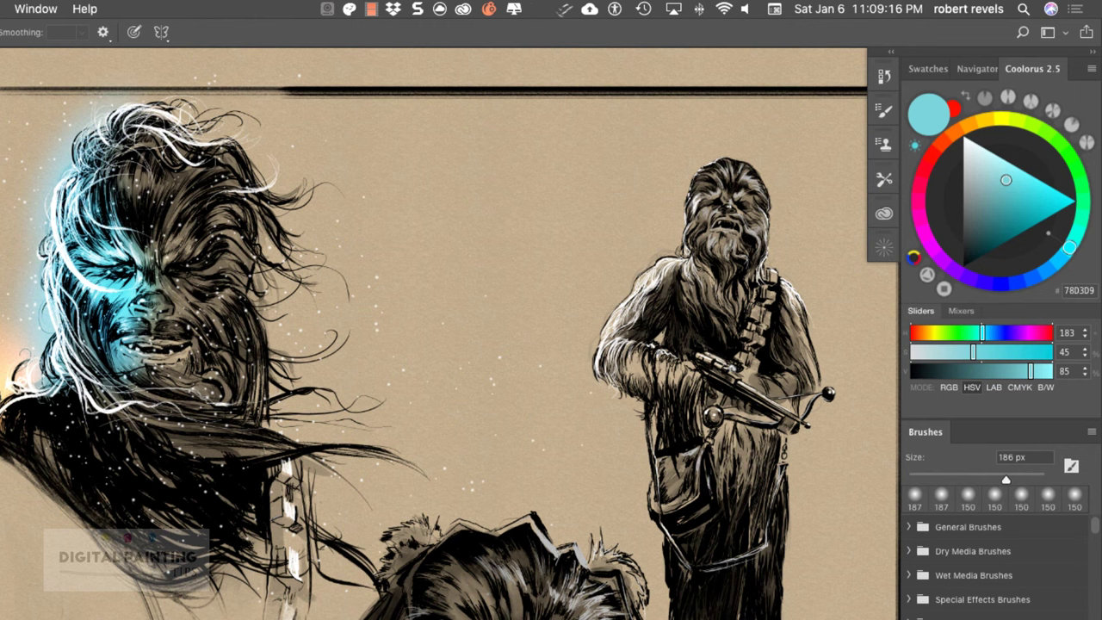
# Pick the orange DF965D and brush a warm Overlay glow at 466 px over the middle Wookiee's unlit face half and the background behind it
pyautogui.click(957, 135)
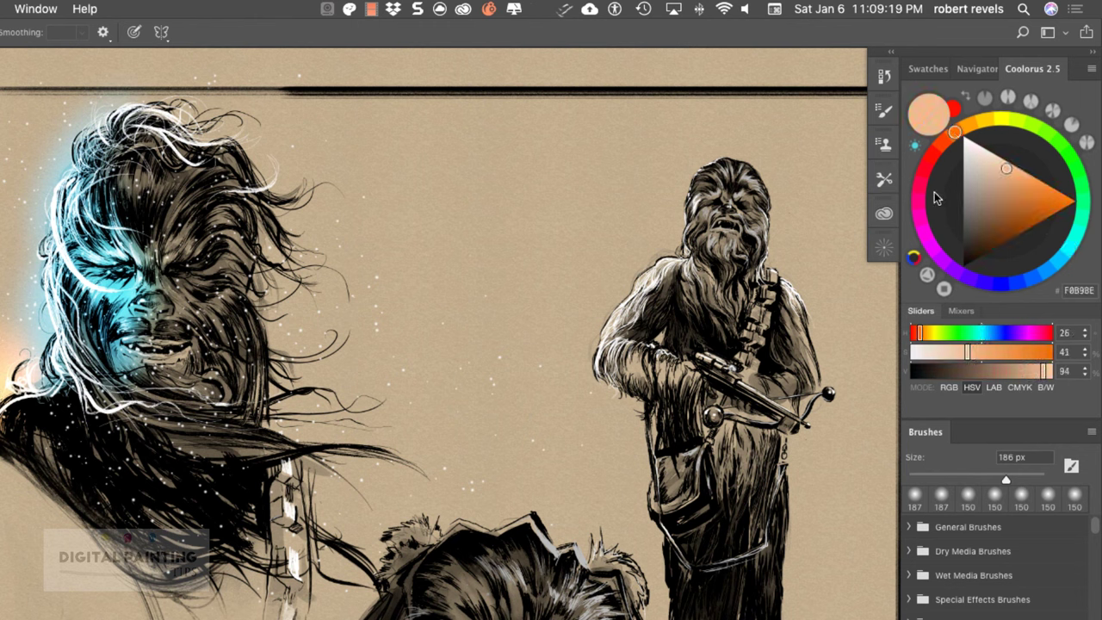
pyautogui.click(1021, 184)
pyautogui.moveTo(140, 271); pyautogui.dragTo(199, 270)
pyautogui.moveTo(227, 345)
pyautogui.mouseDown()
pyautogui.moveTo(233, 288)
pyautogui.moveTo(203, 336)
pyautogui.moveTo(200, 323)
pyautogui.moveTo(198, 383)
pyautogui.moveTo(194, 362)
pyautogui.moveTo(229, 250)
pyautogui.moveTo(254, 216)
pyautogui.moveTo(297, 254)
pyautogui.moveTo(228, 289)
pyautogui.moveTo(272, 413)
pyautogui.moveTo(297, 331)
pyautogui.moveTo(267, 358)
pyautogui.moveTo(258, 207)
pyautogui.moveTo(282, 413)
pyautogui.moveTo(267, 483)
pyautogui.mouseUp()
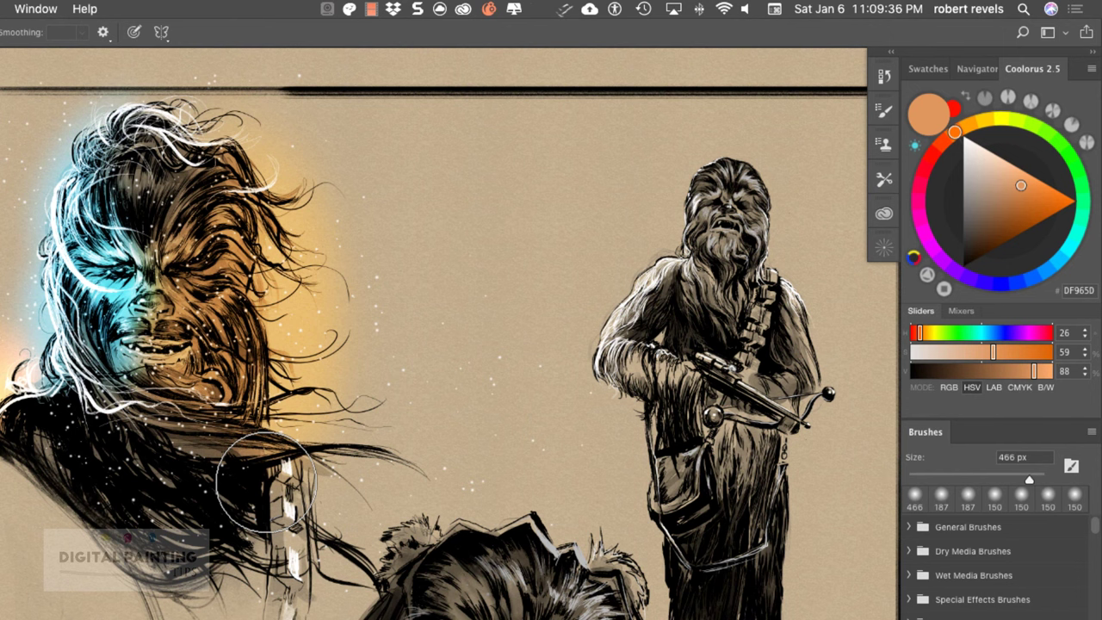
pyautogui.moveTo(230, 322)
pyautogui.mouseDown()
pyautogui.moveTo(224, 308)
pyautogui.moveTo(255, 299)
pyautogui.moveTo(293, 398)
pyautogui.moveTo(241, 280)
pyautogui.moveTo(226, 319)
pyautogui.moveTo(233, 250)
pyautogui.moveTo(184, 270)
pyautogui.moveTo(258, 289)
pyautogui.mouseUp()
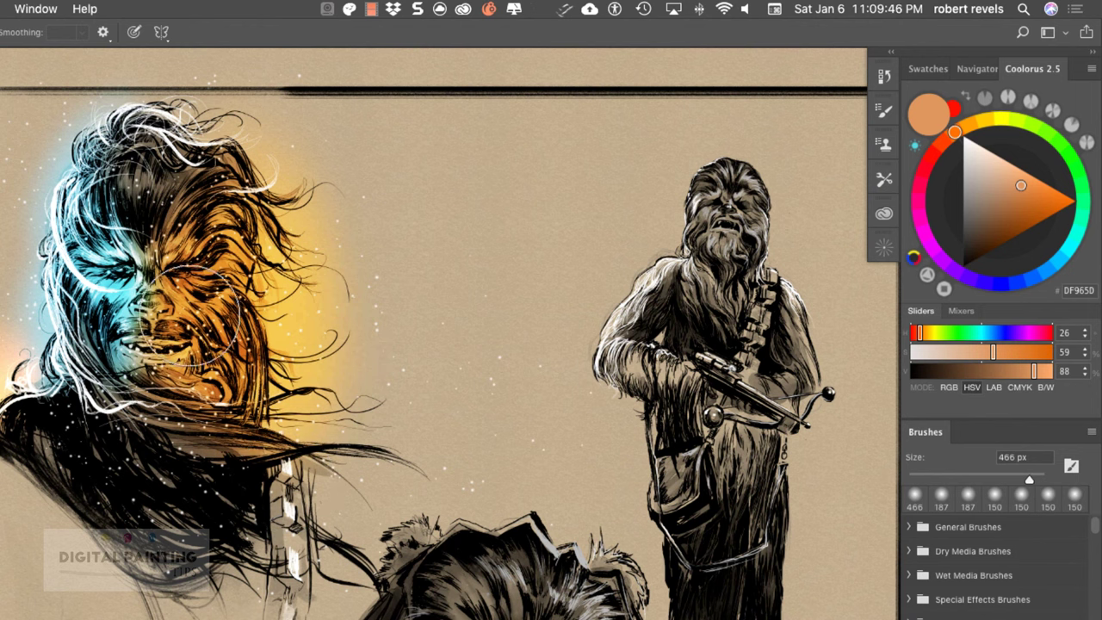
pyautogui.moveTo(189, 317); pyautogui.dragTo(209, 188)
pyautogui.moveTo(195, 374)
pyautogui.mouseDown()
pyautogui.moveTo(198, 385)
pyautogui.moveTo(239, 341)
pyautogui.moveTo(186, 194)
pyautogui.moveTo(226, 414)
pyautogui.moveTo(182, 243)
pyautogui.mouseUp()
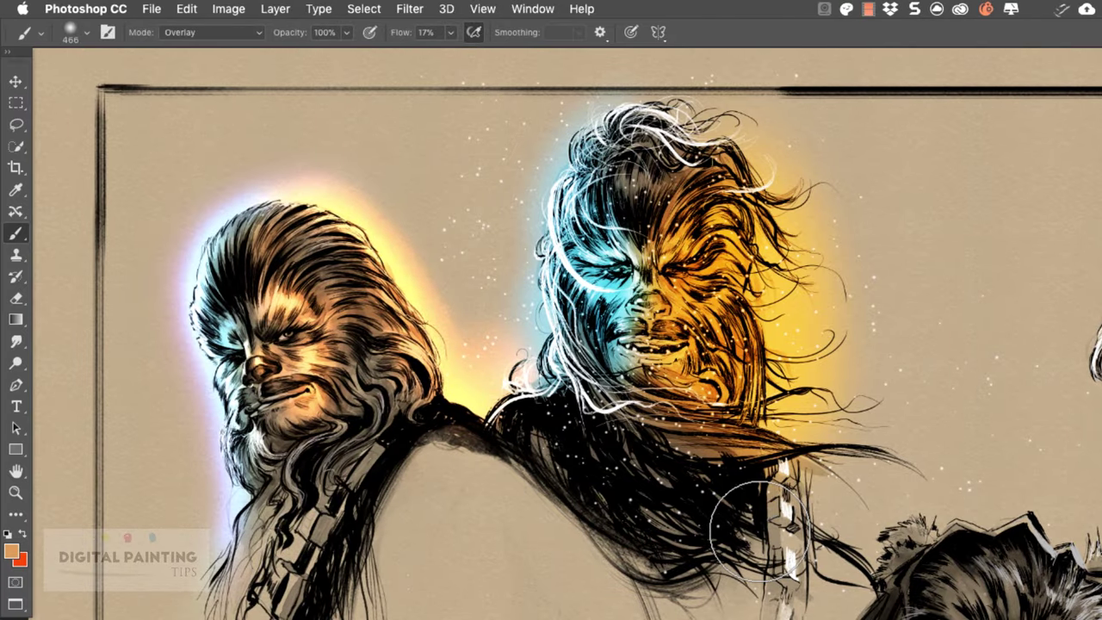
# Cycle the brush's blending mode through Color Dodge, Overlay and Normal
pyautogui.click(253, 36)
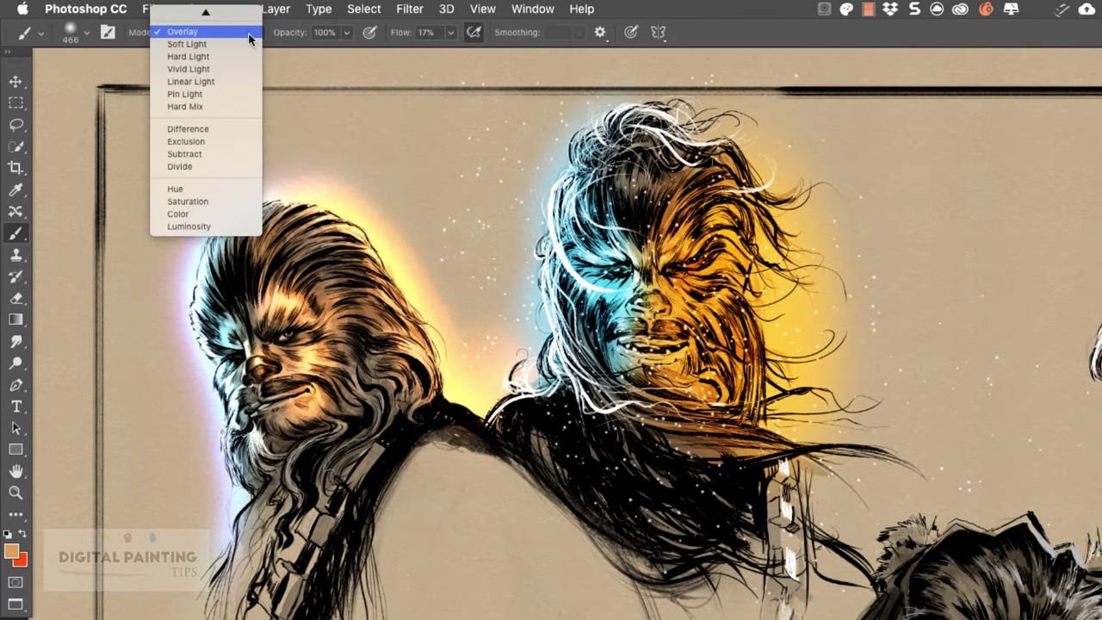
pyautogui.click(527, 100)
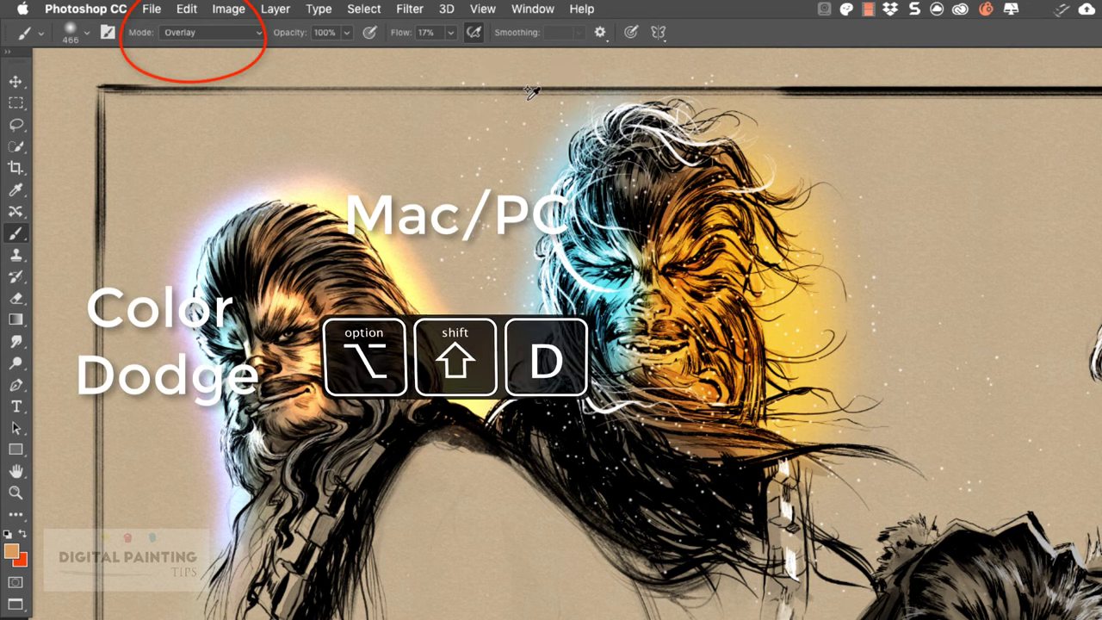
pyautogui.hotkey('alt', 'shift', 'd')
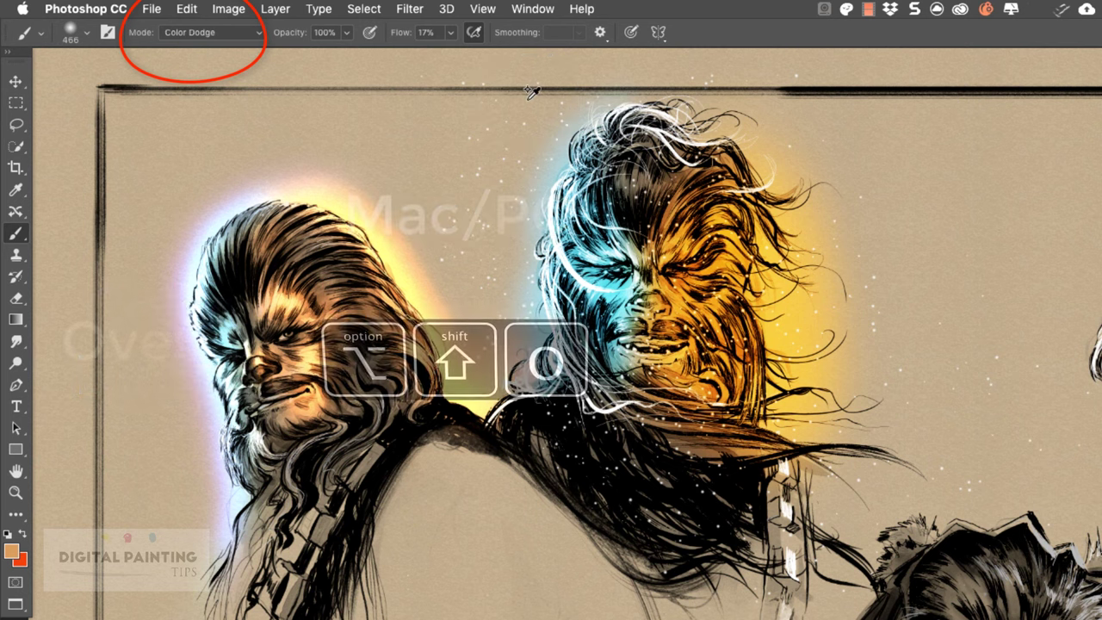
pyautogui.hotkey('alt', 'shift', 'o')
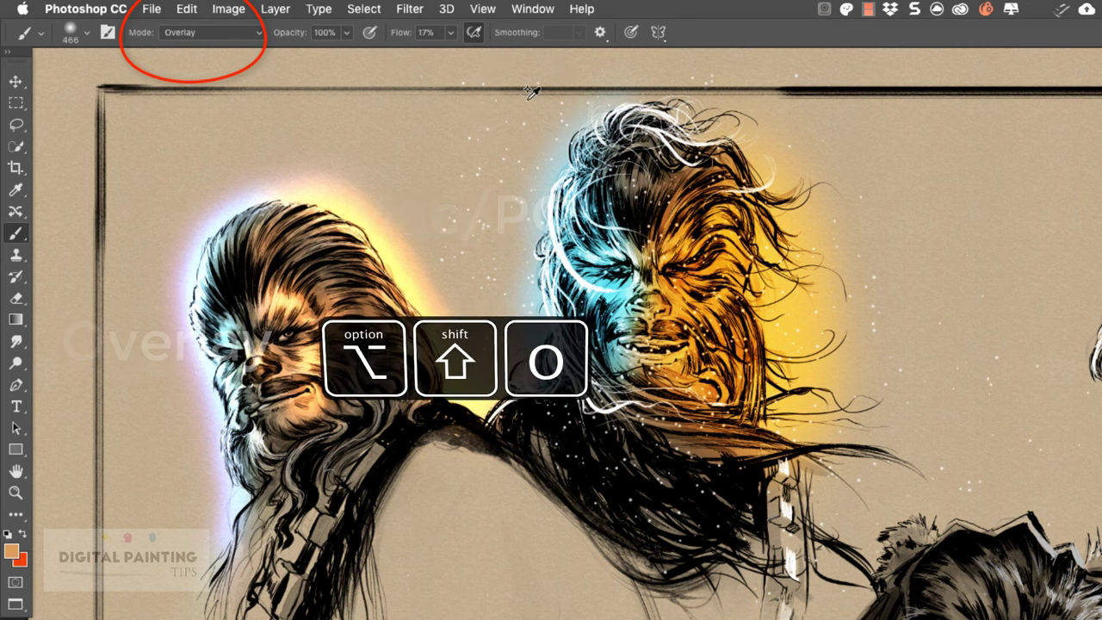
pyautogui.hotkey('alt', 'shift', 'n')
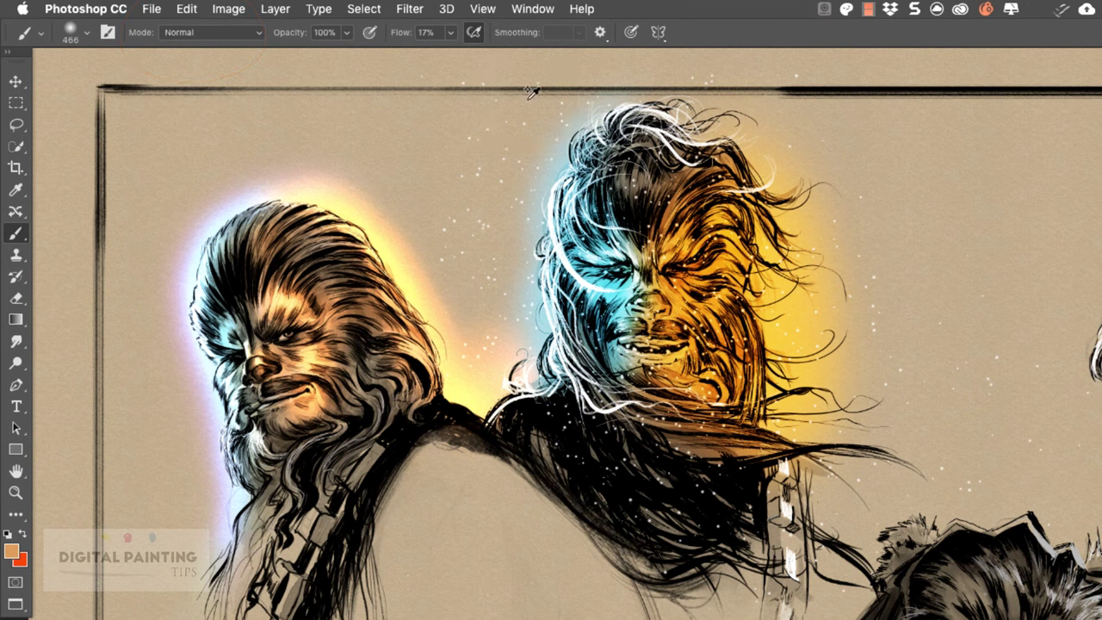
# Set the brush to Color Dodge at 166 px and brush bright golden highlights onto the middle Wookiee's orange-lit brow, cheek and outer hair edge
pyautogui.hotkey('alt', 'shift', 'd')
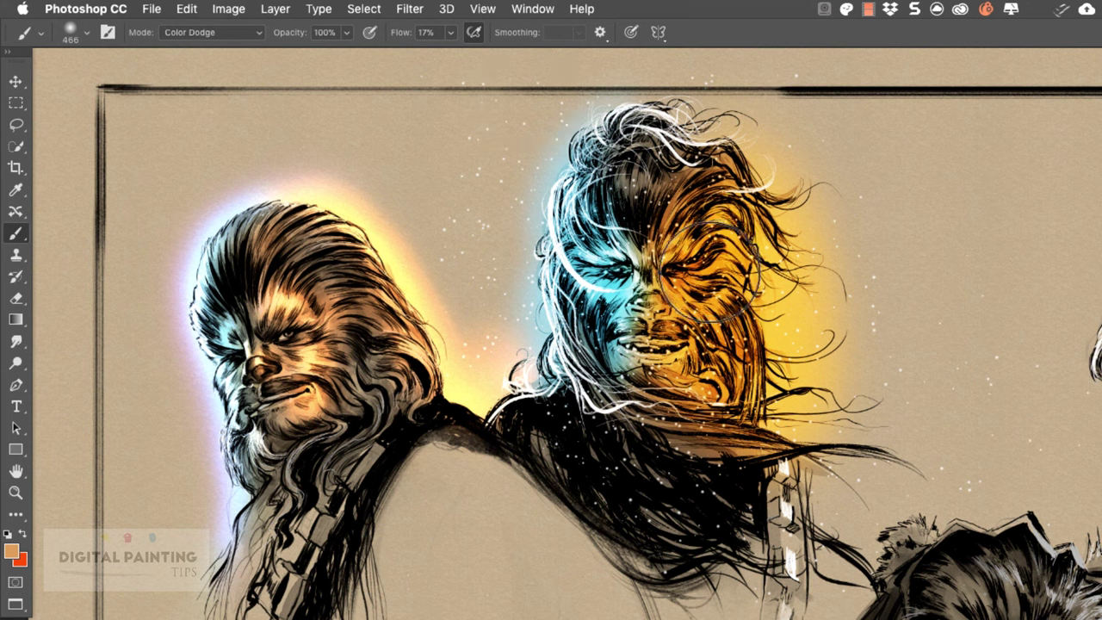
pyautogui.moveTo(710, 275)
pyautogui.mouseDown()
pyautogui.moveTo(742, 274)
pyautogui.moveTo(644, 229)
pyautogui.mouseUp()
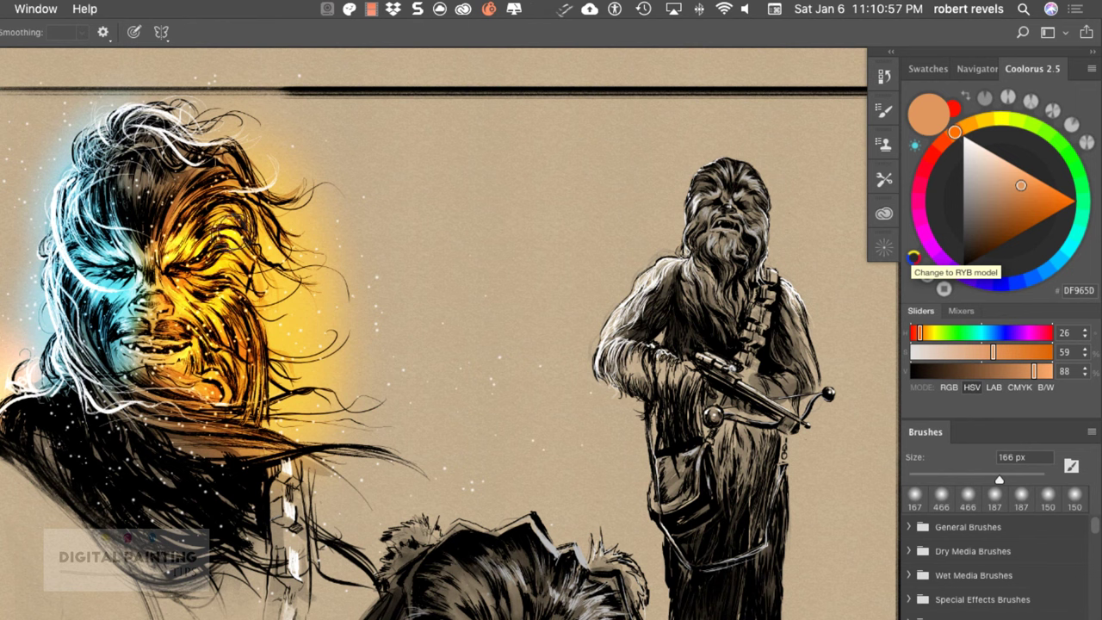
pyautogui.moveTo(263, 294); pyautogui.dragTo(267, 366)
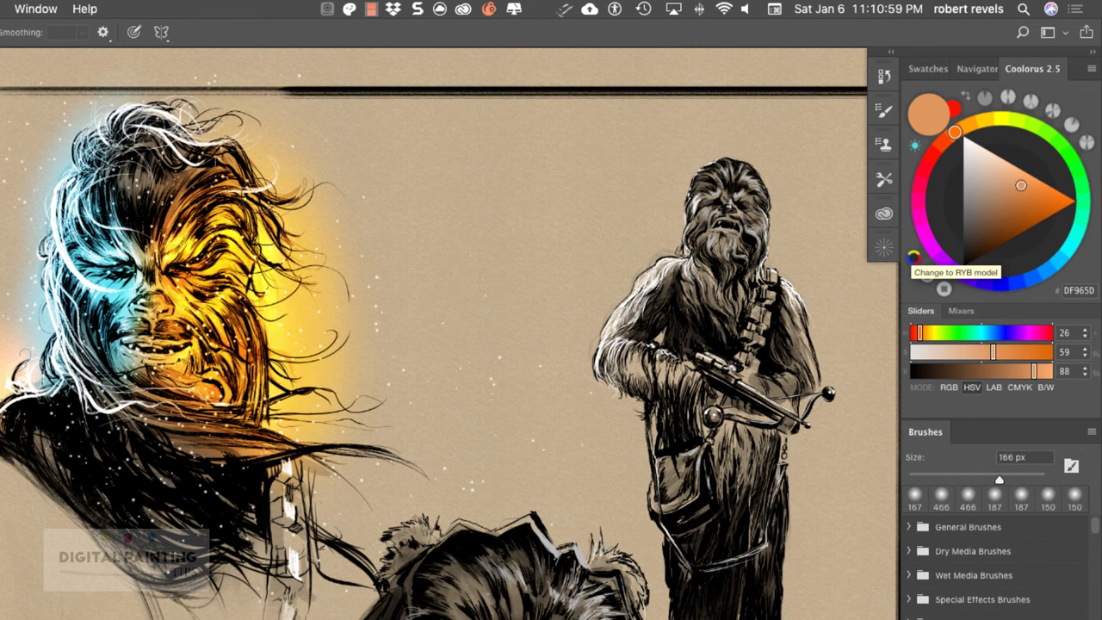